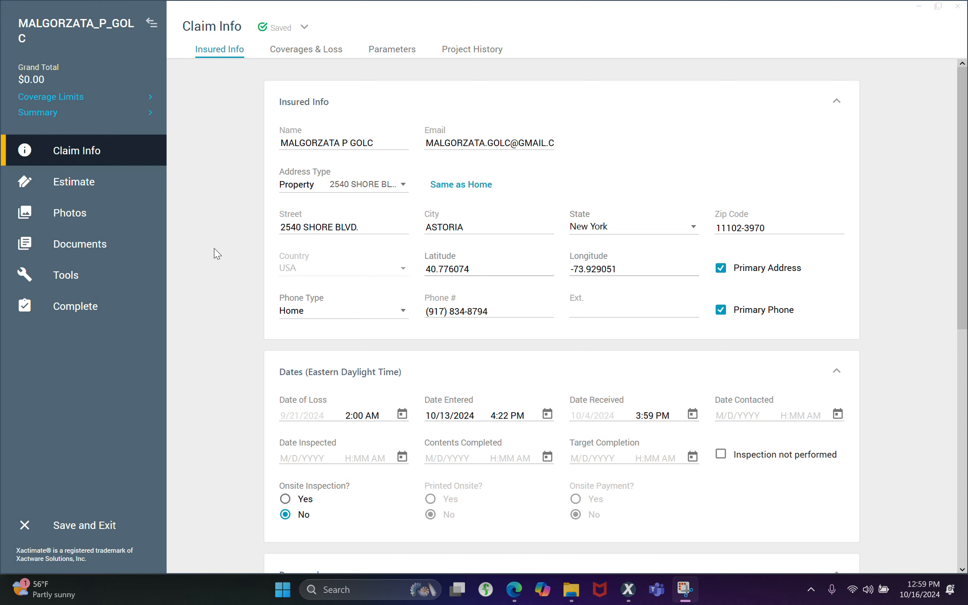
Minimize the open windows and open the Astoria client's photo folder on the desktop
click(570, 589)
click(571, 589)
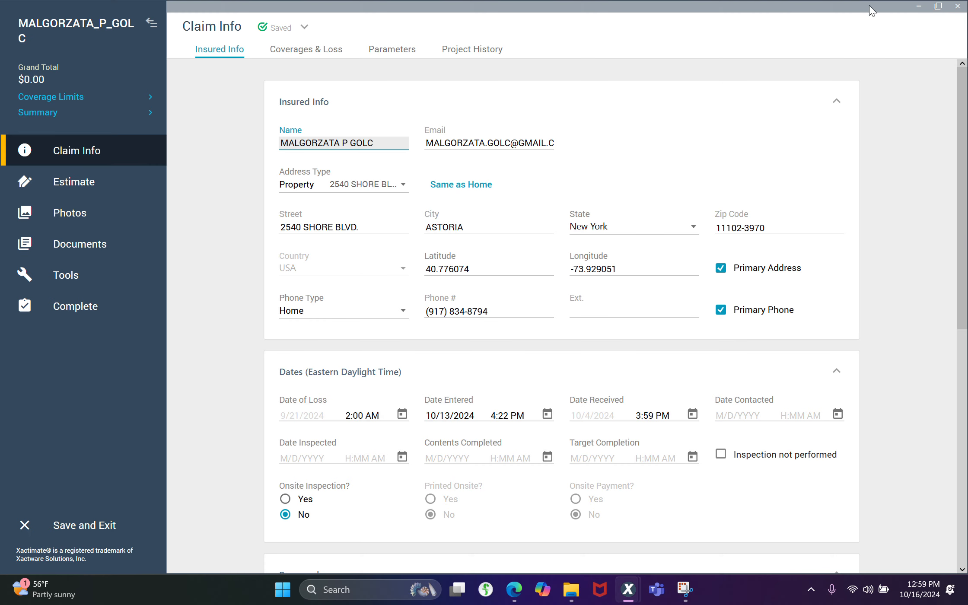
click(923, 9)
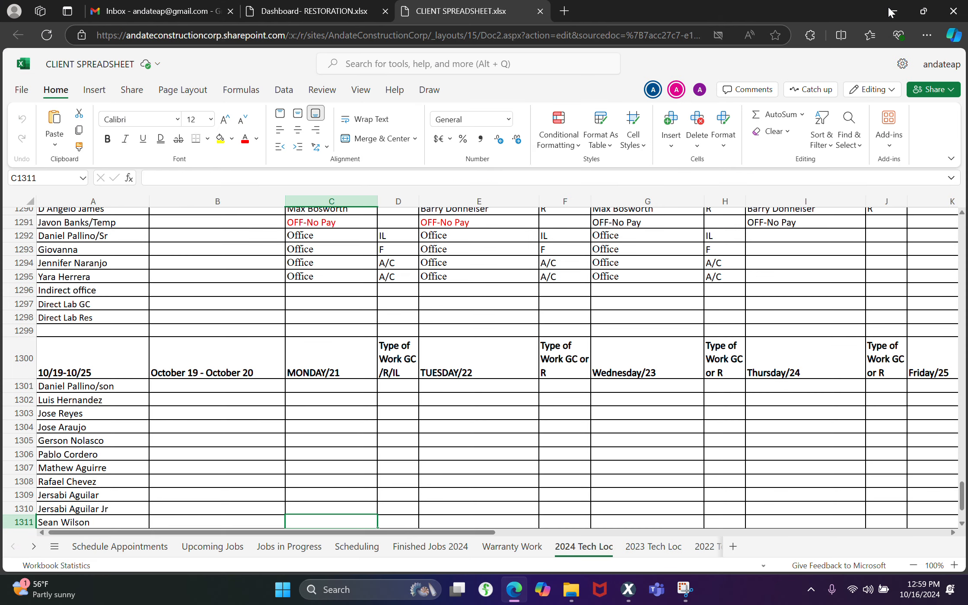
click(894, 7)
click(920, 7)
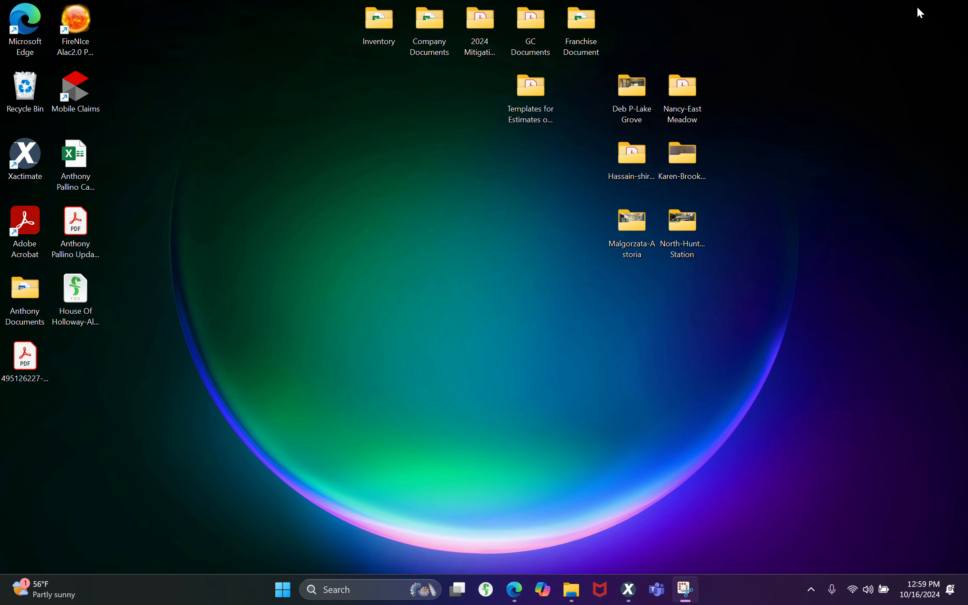
double_click(641, 225)
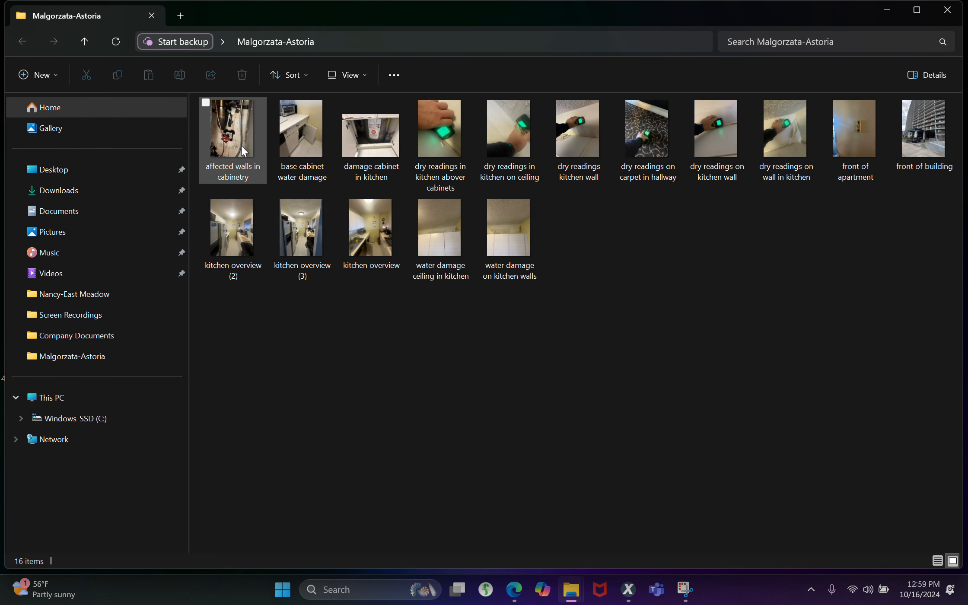
Look through the kitchen water damage and dry reading photos, then close the photo viewer and the folder
double_click(241, 146)
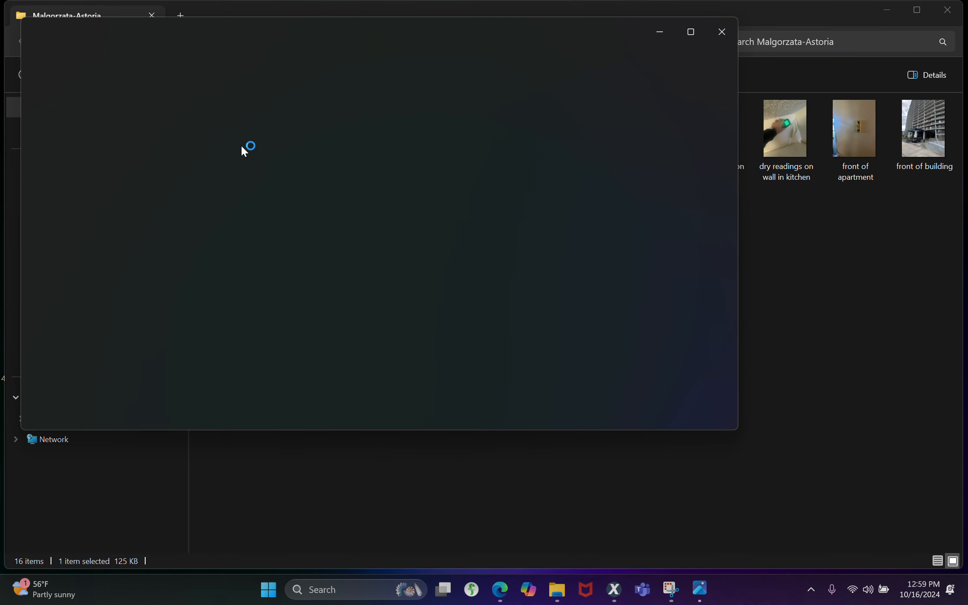
click(726, 225)
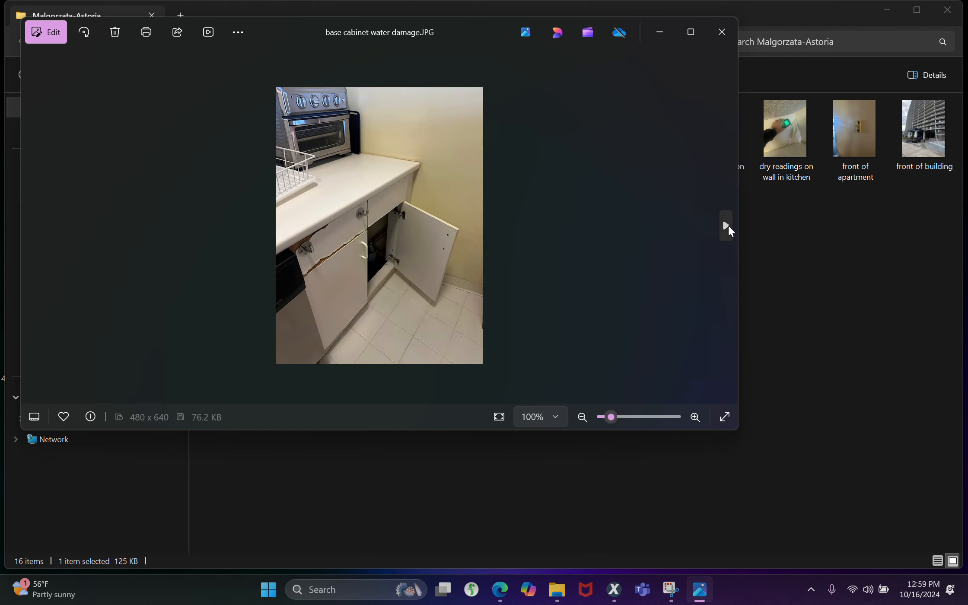
click(726, 226)
click(726, 225)
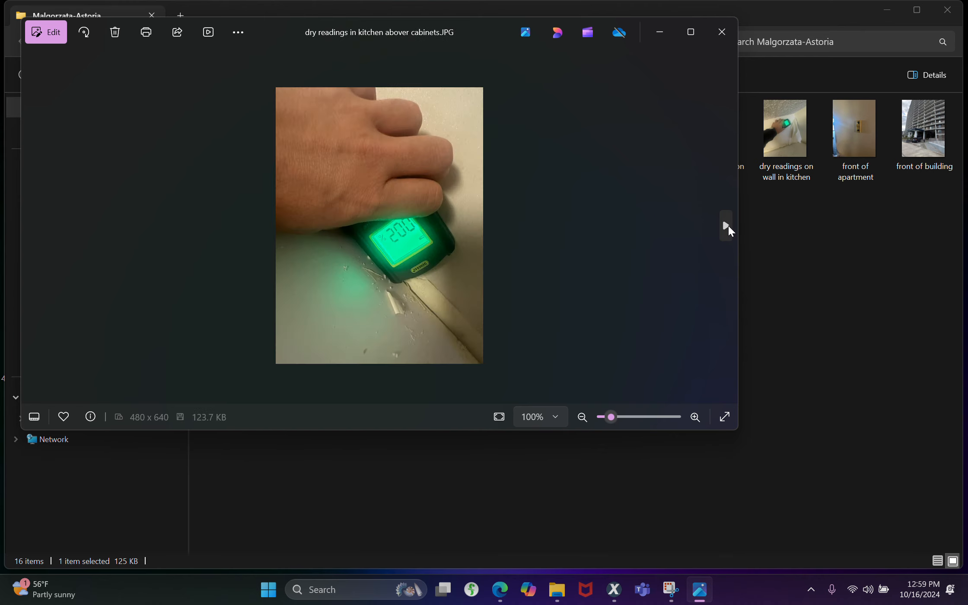
click(727, 225)
click(727, 225)
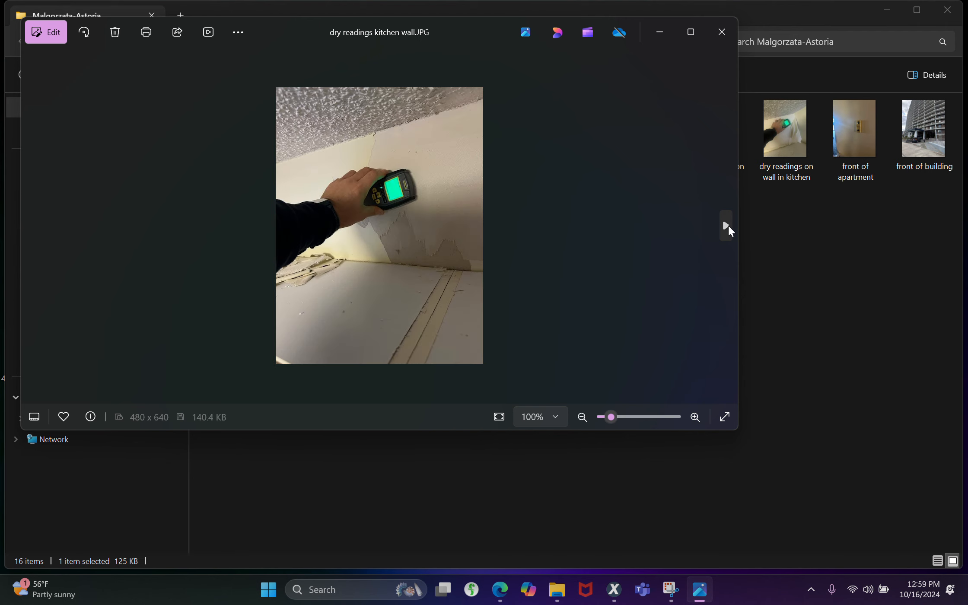
click(726, 225)
click(727, 226)
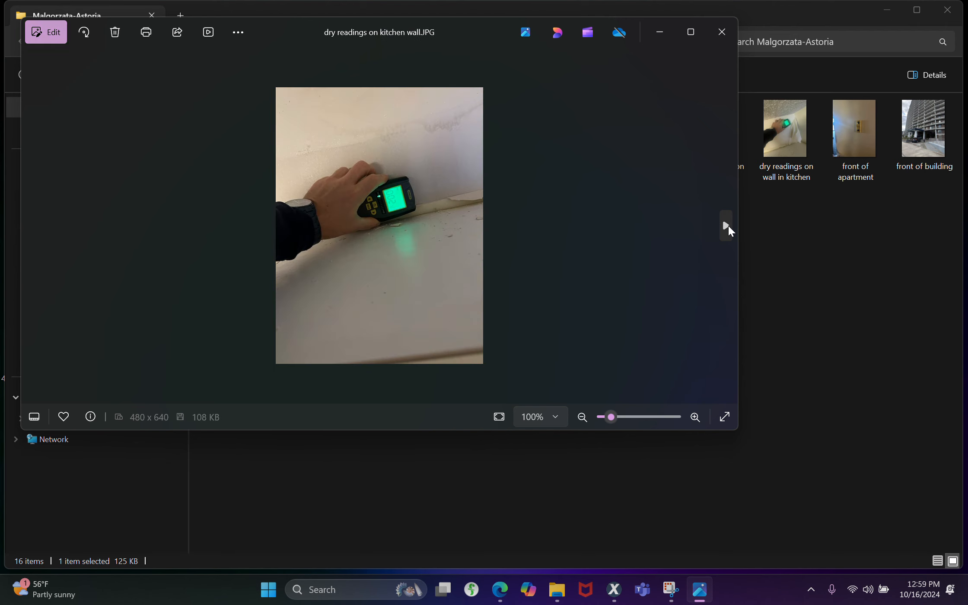
click(727, 226)
click(727, 225)
click(727, 225)
click(727, 226)
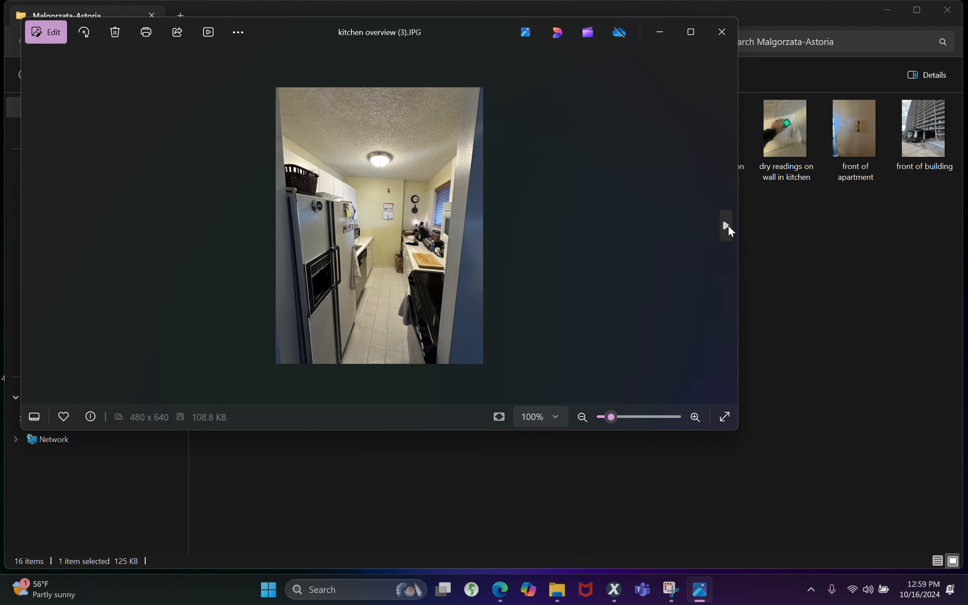
click(722, 32)
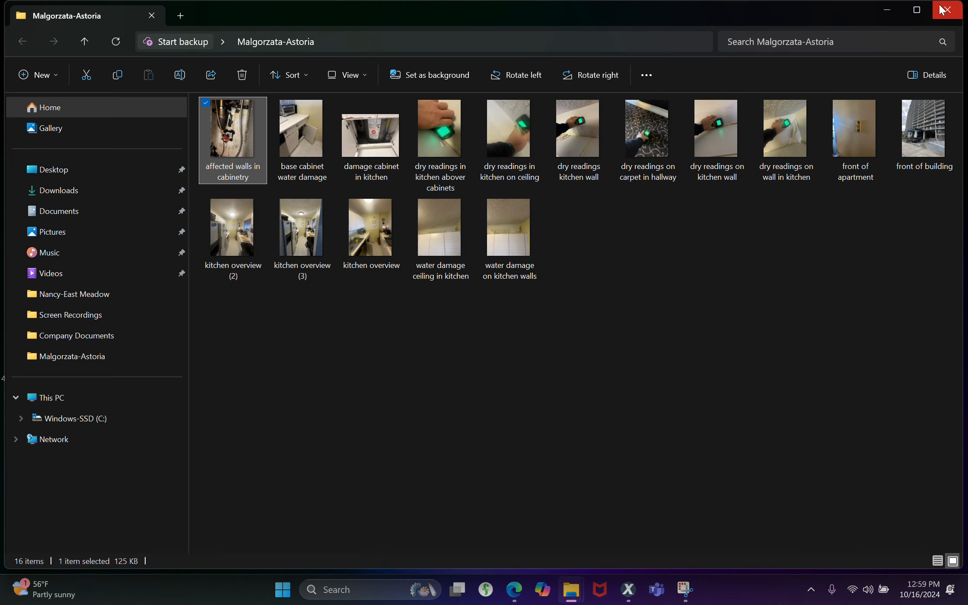
click(938, 4)
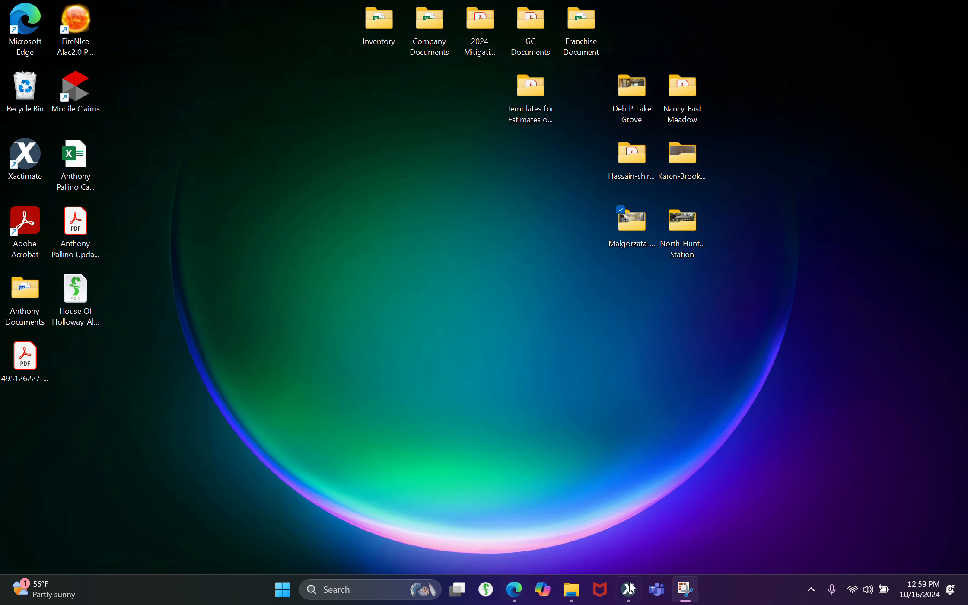
Switch back to the claim in Xactimate and set Onsite Inspection to Yes
mouse_move(632, 595)
click(687, 512)
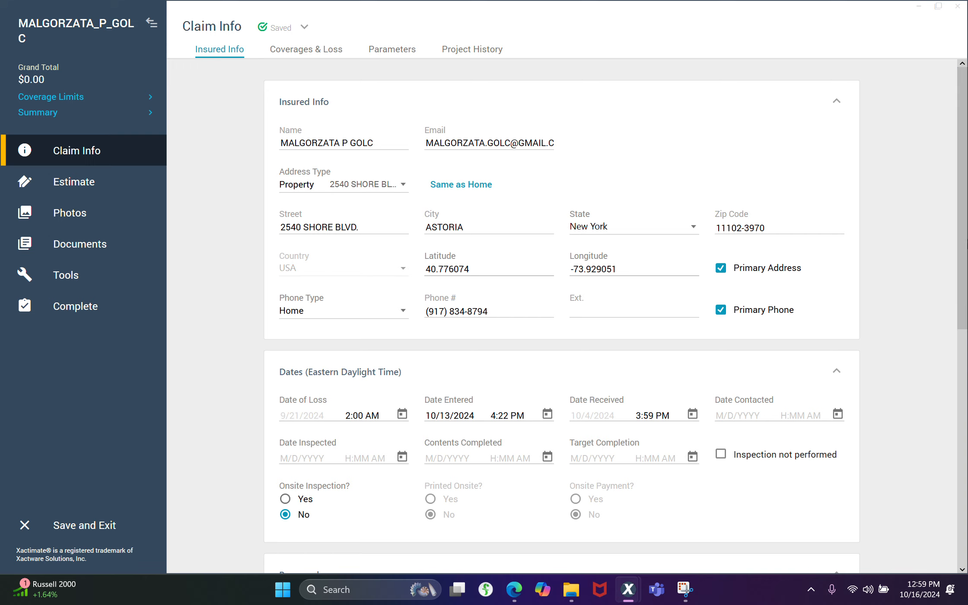
scroll(676, 108, down, 2)
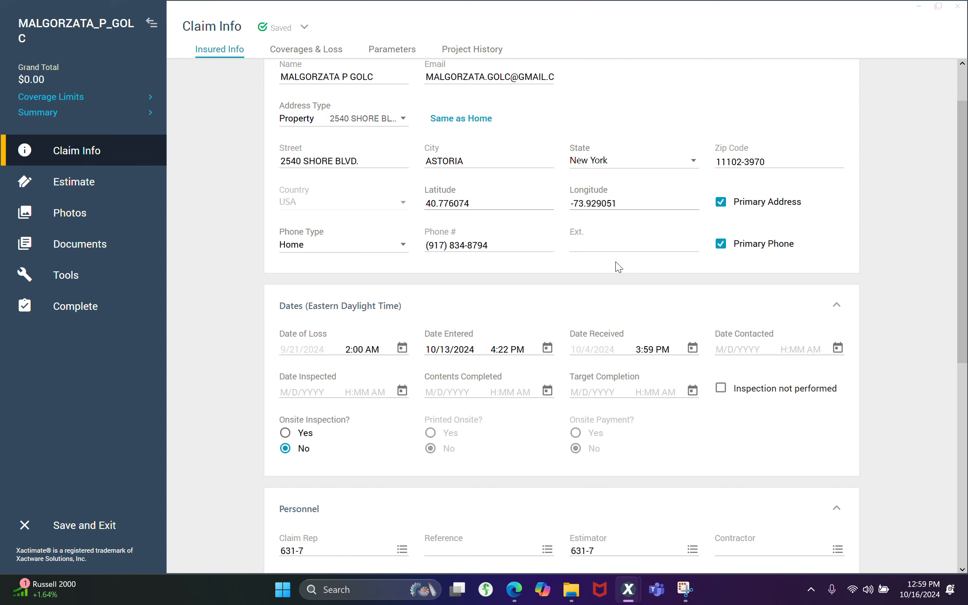
click(285, 433)
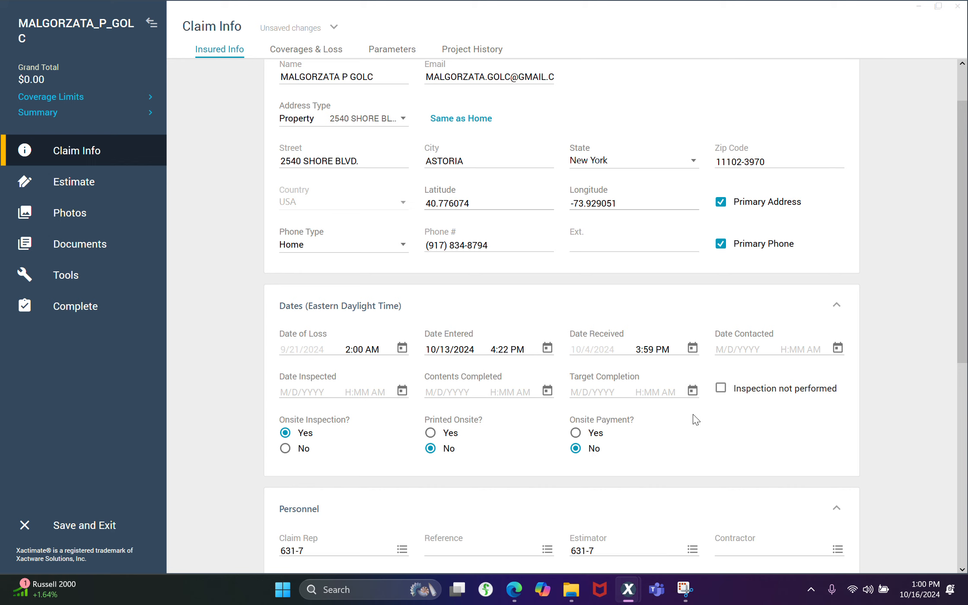
Set both the Target Completion and Contents Completed dates to 10/16/2024 at 1:00 PM
click(692, 390)
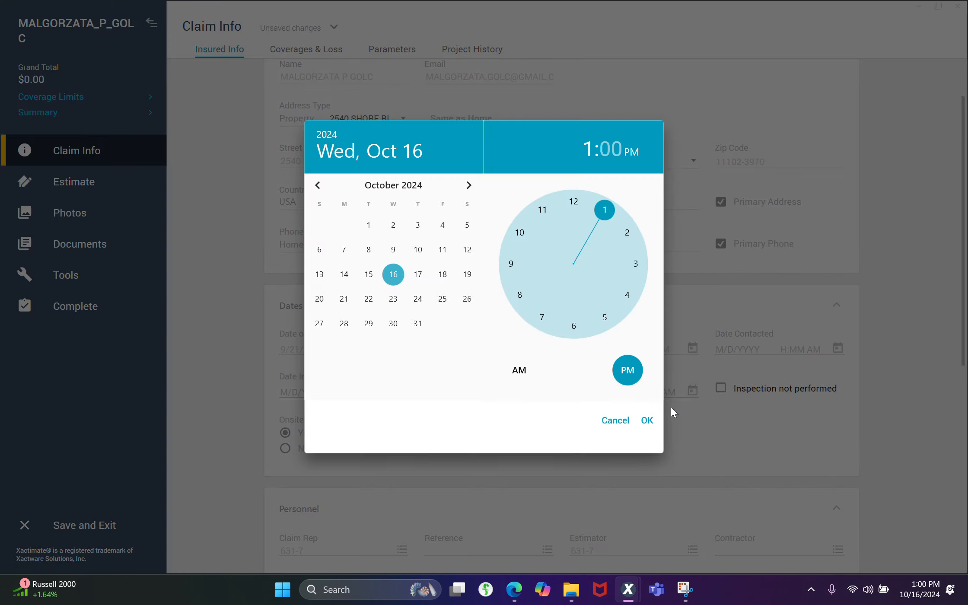
click(651, 425)
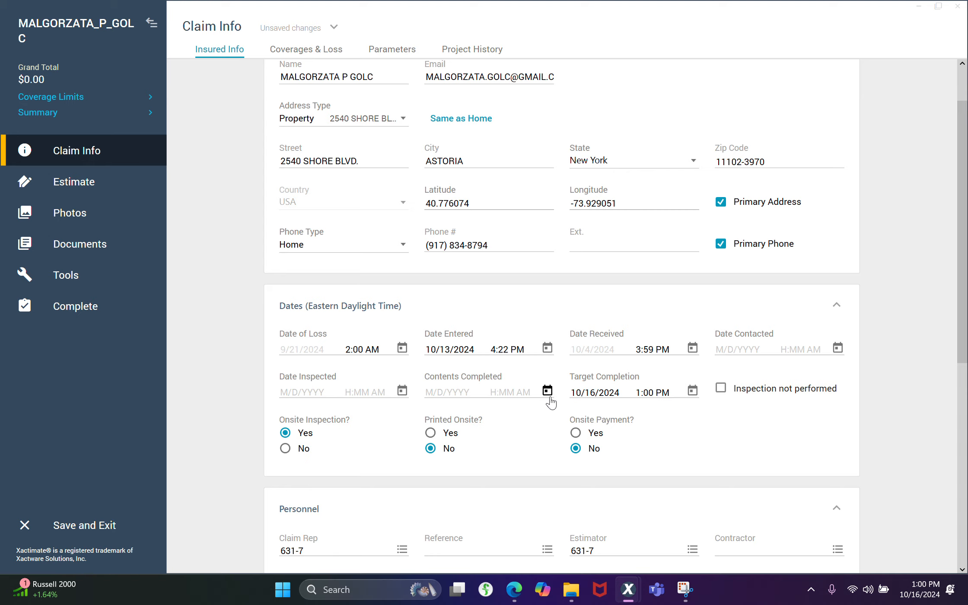
click(547, 391)
click(646, 422)
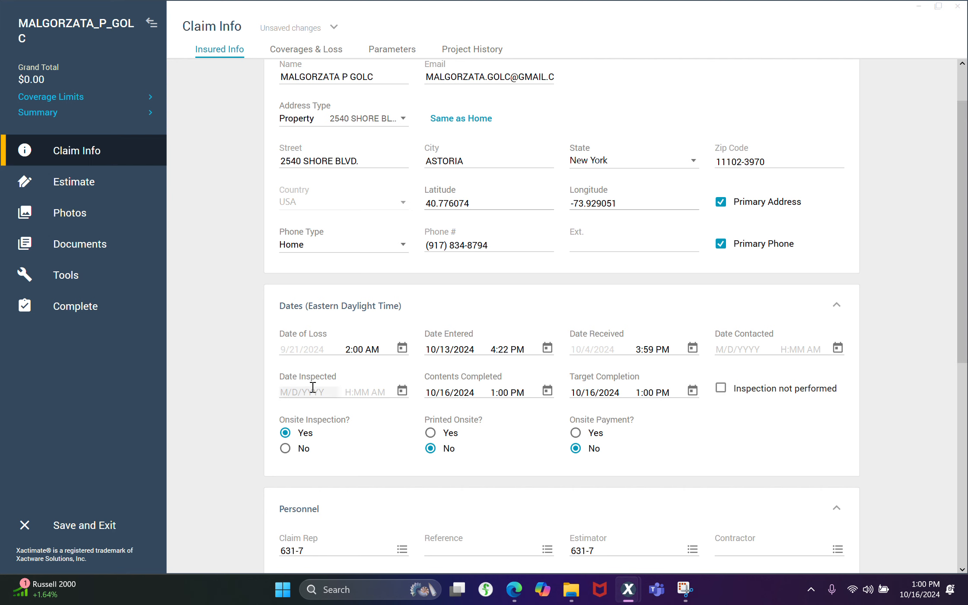
Switch to the Edge browser and load the XactAnalysis start page in place of the client spreadsheet
click(514, 596)
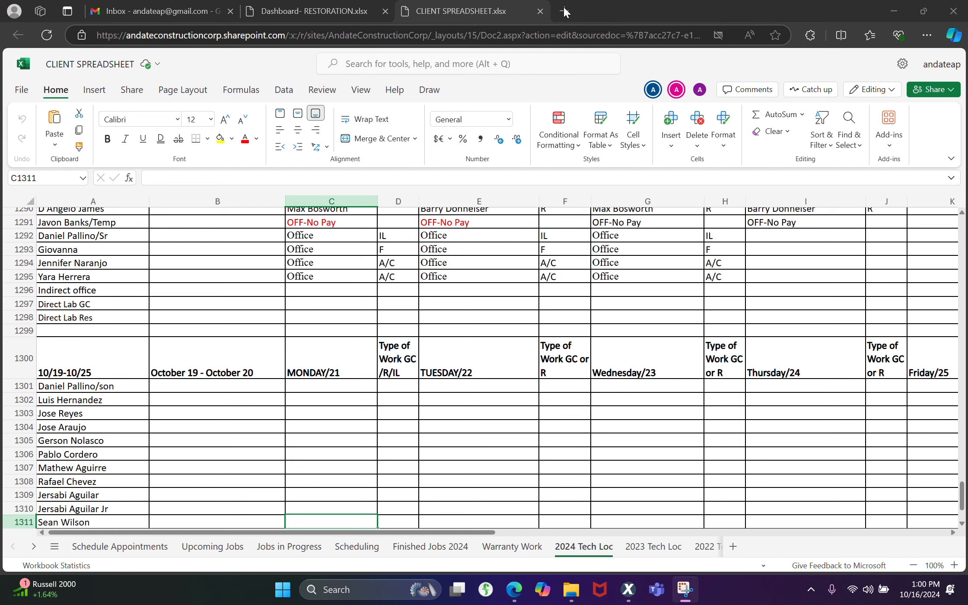
click(339, 13)
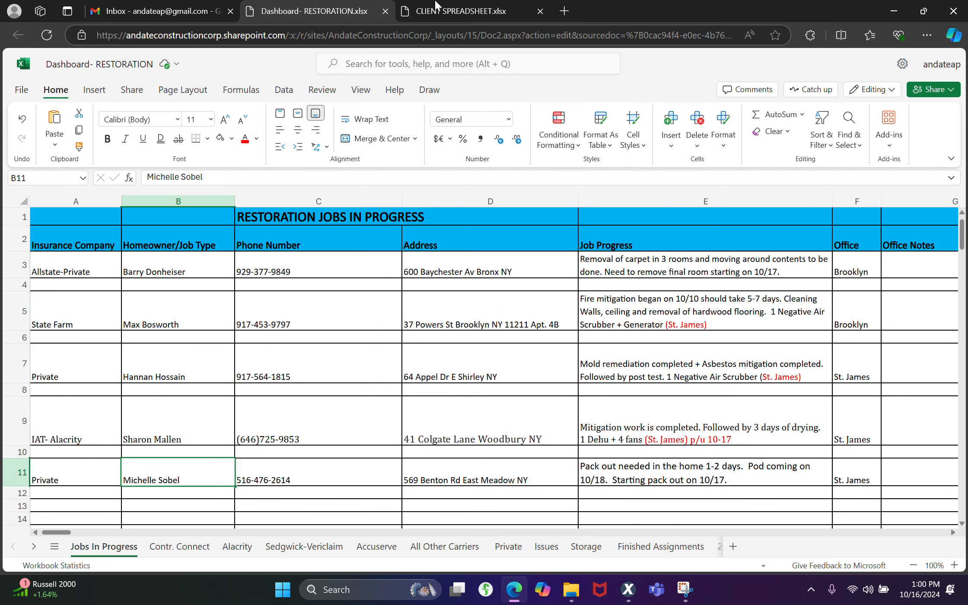
click(396, 12)
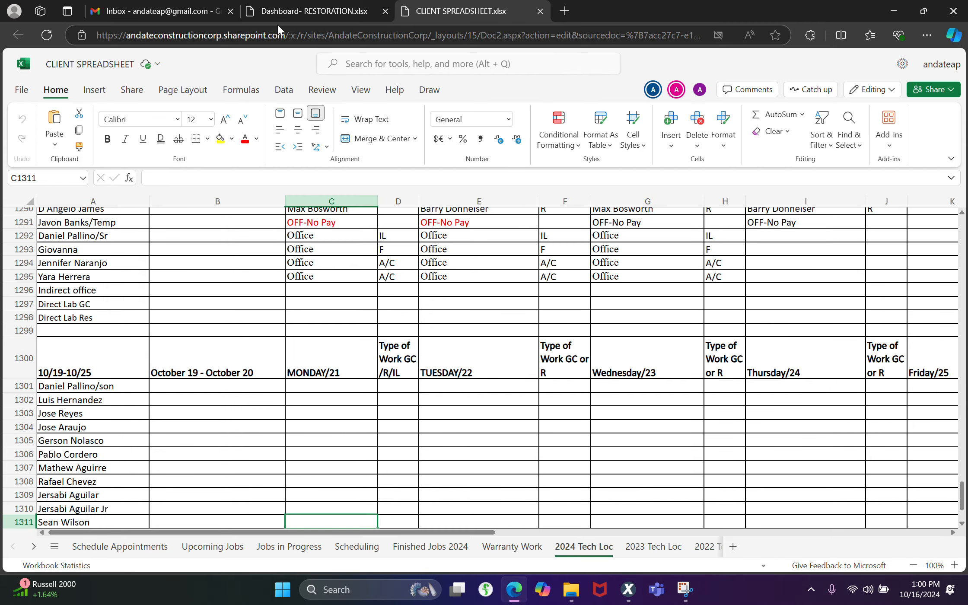
click(263, 35)
text(xactanalysis.com/apps/cxa/start.jspac)
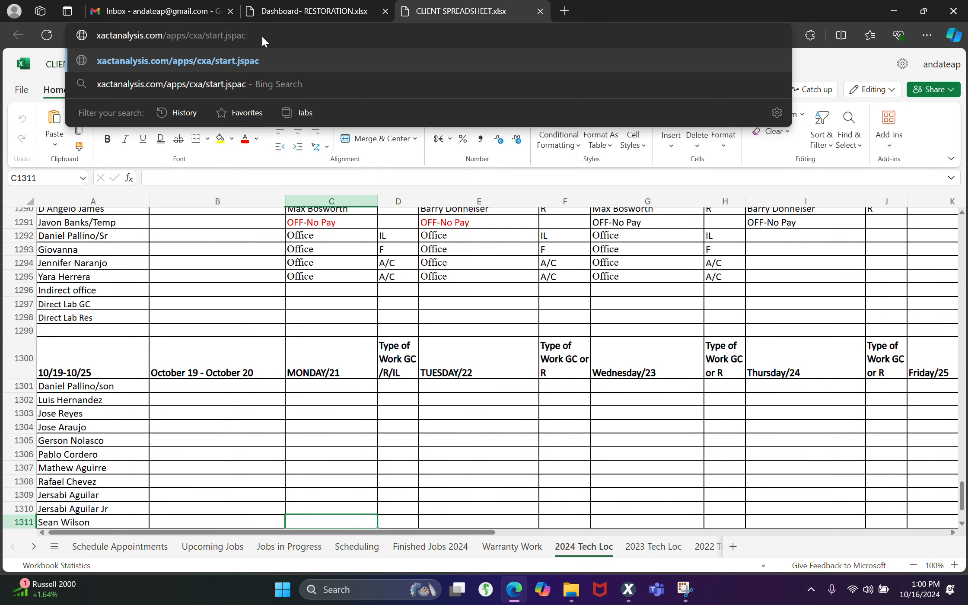
key(BackSpace)
key(BackSpace)
key(BackSpace)
key(BackSpace)
key(BackSpace)
key(BackSpace)
key(BackSpace)
key(BackSpace)
key(BackSpace)
key(BackSpace)
key(BackSpace)
key(BackSpace)
key(BackSpace)
key(BackSpace)
key(BackSpace)
key(BackSpace)
key(BackSpace)
key(BackSpace)
key(BackSpace)
key(BackSpace)
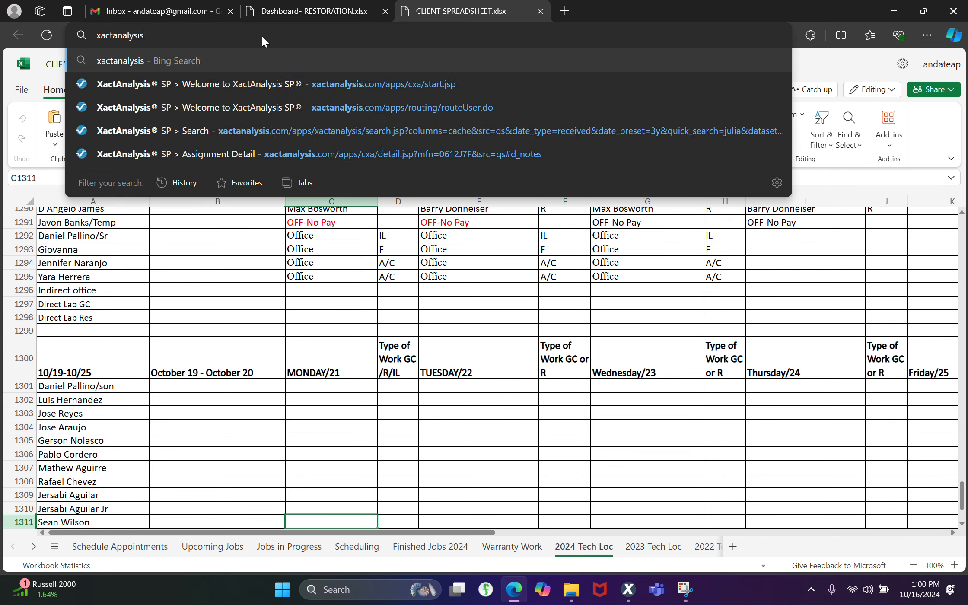
text(xac)
key(Return)
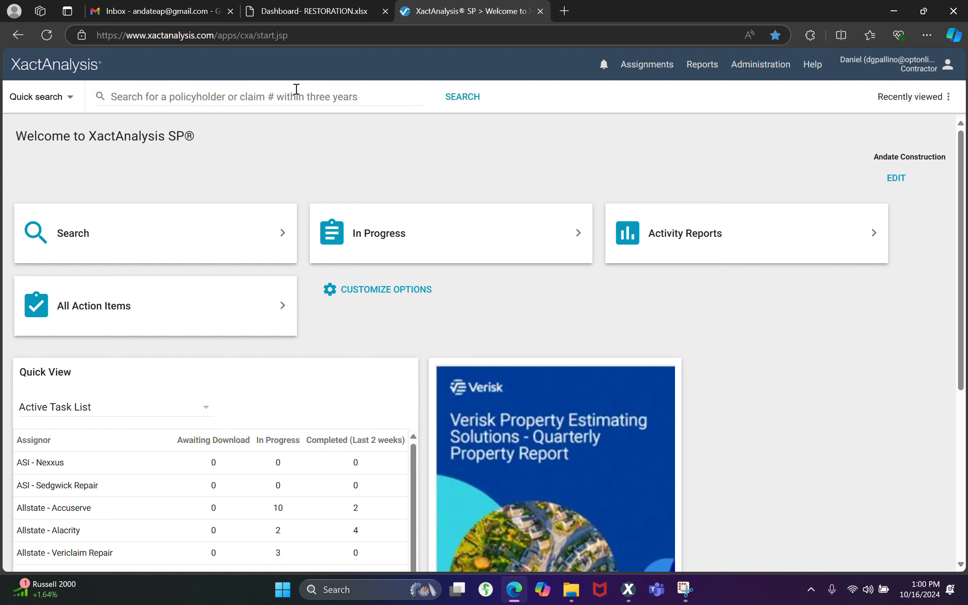
Search XactAnalysis for the policyholder's first name and open the matching claim's assignment detail
click(297, 90)
text(malg)
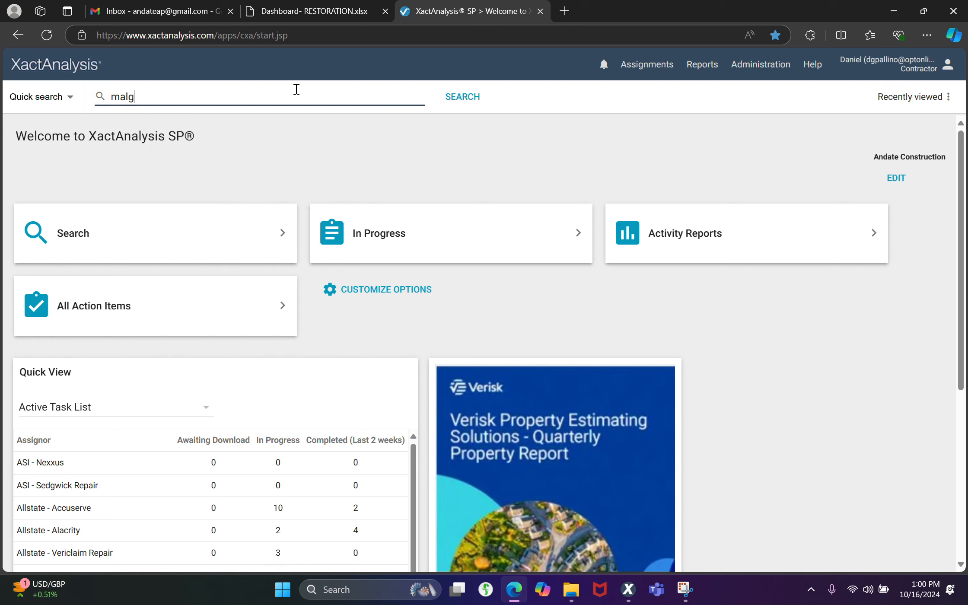
text(or)
key(Return)
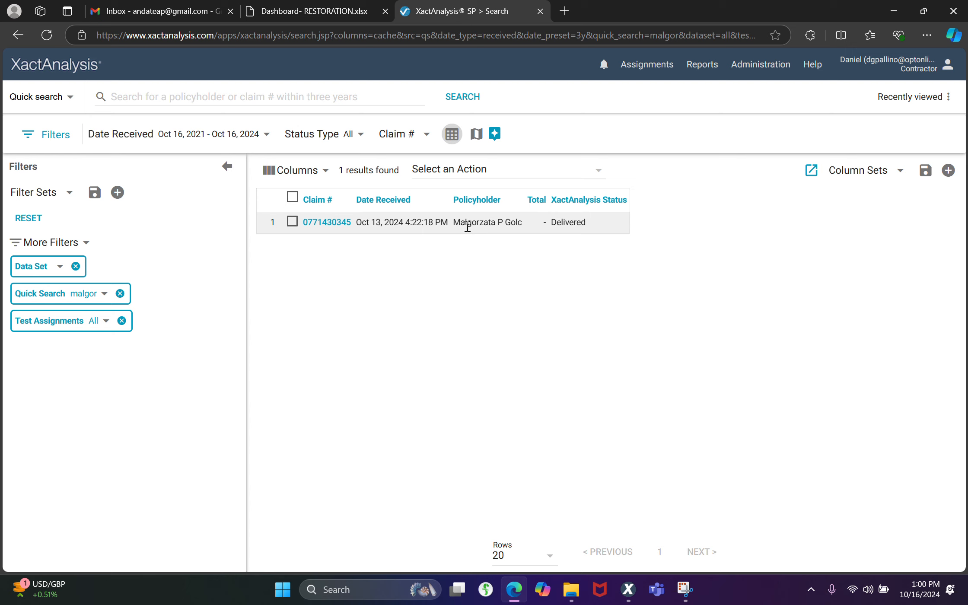
click(312, 223)
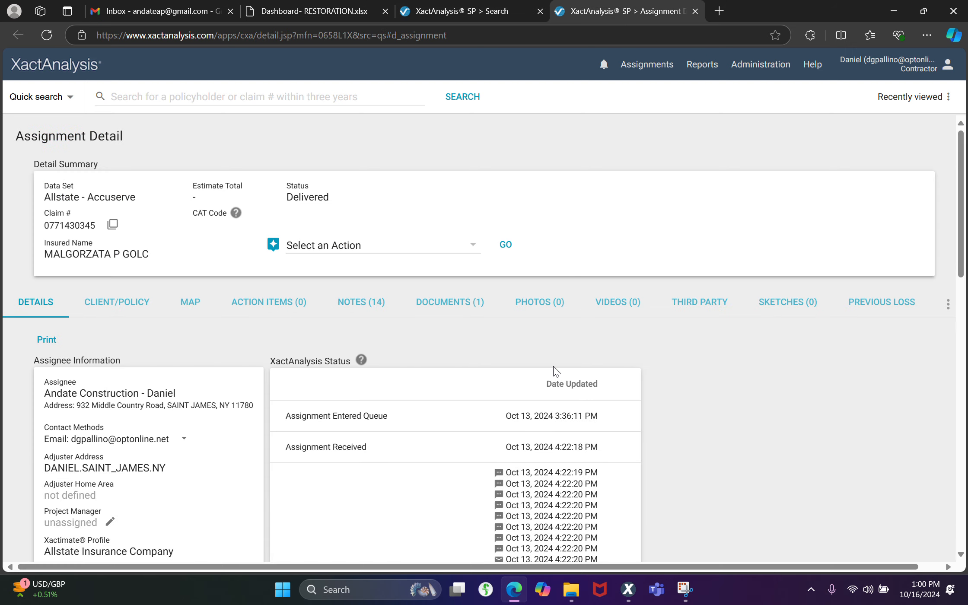
Examine the assignment's Workflow Status for the customer contact and site inspection dates
scroll(556, 372, down, 10)
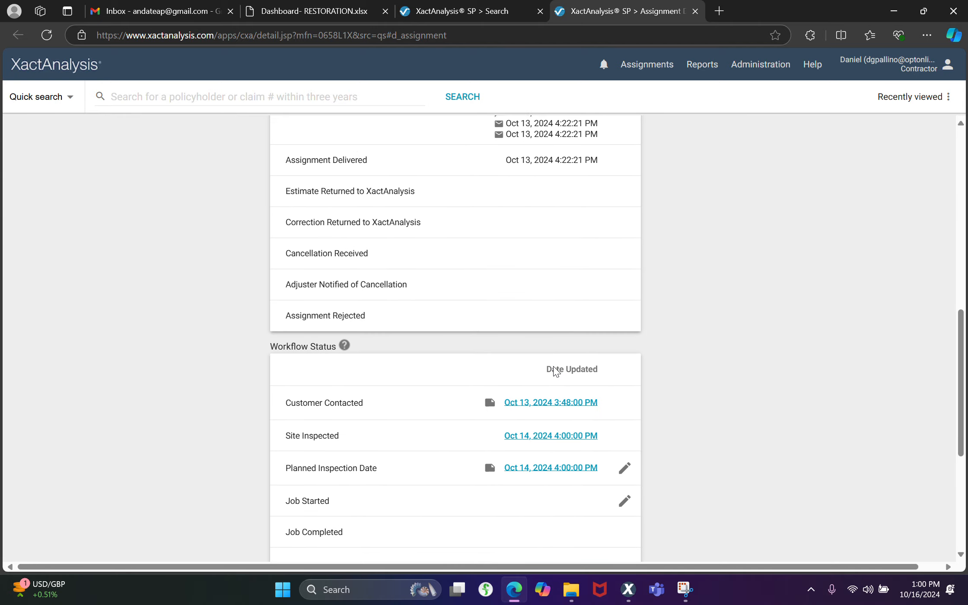
scroll(556, 371, up, 10)
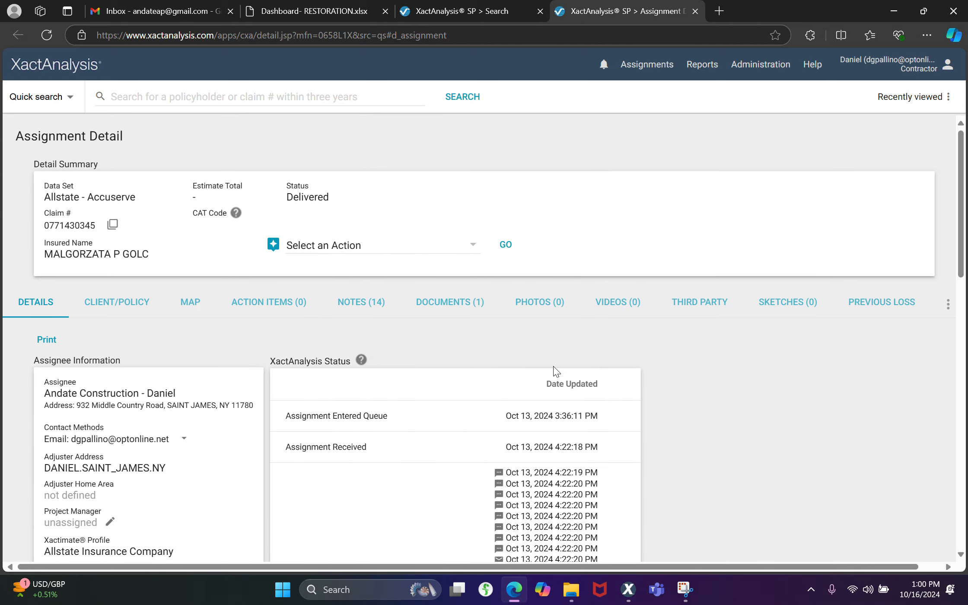
scroll(556, 372, down, 7)
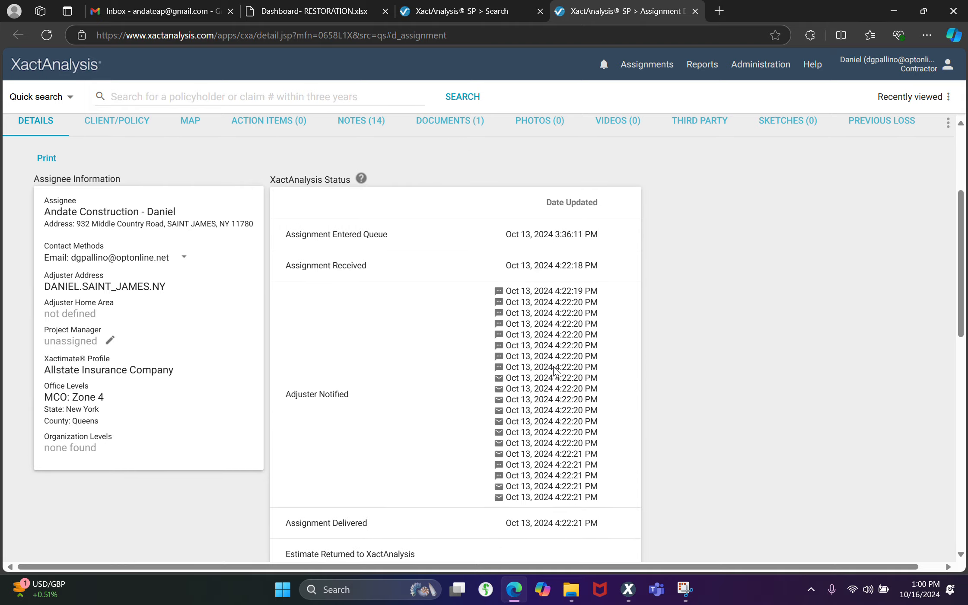
scroll(556, 371, down, 5)
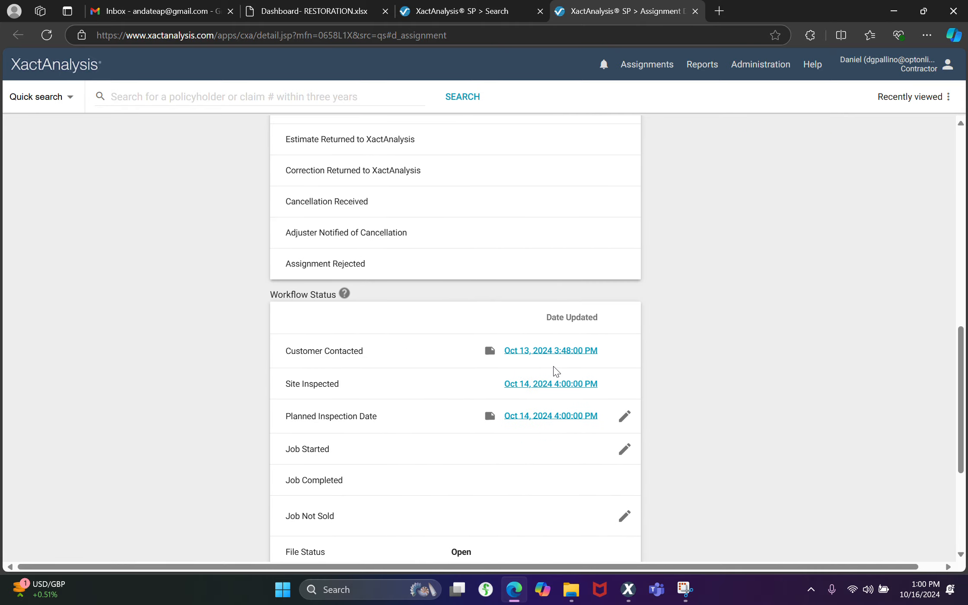
scroll(556, 371, down, 2)
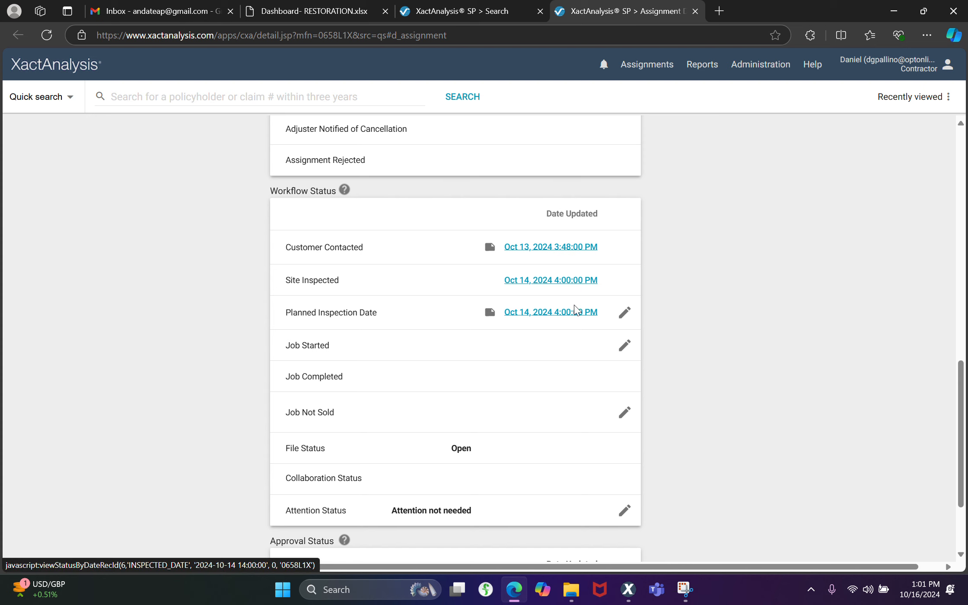
Switch to the claim's Xactimate window and set Date Inspected to 10/14/2024 at 4:00 PM
mouse_move(637, 594)
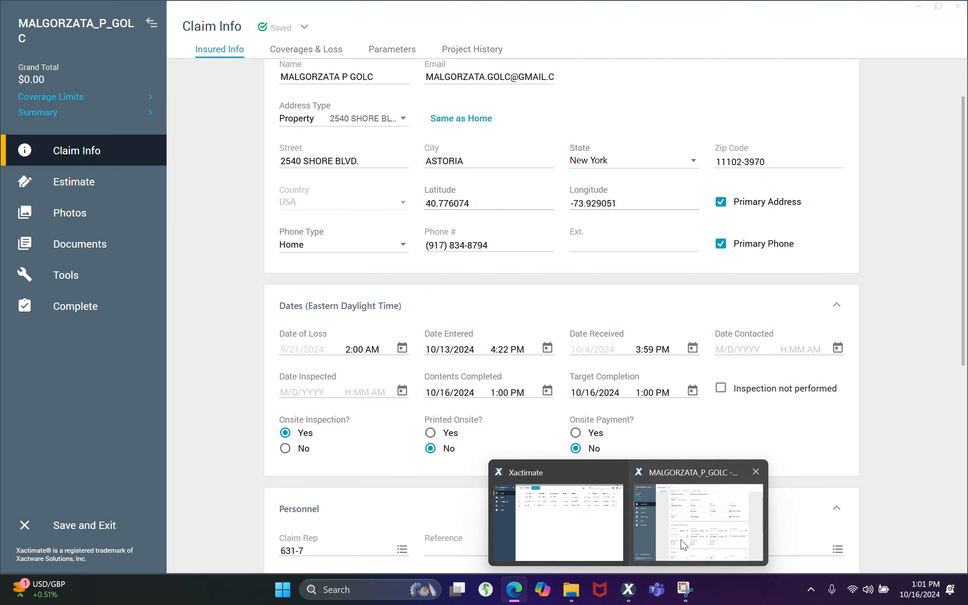
click(683, 544)
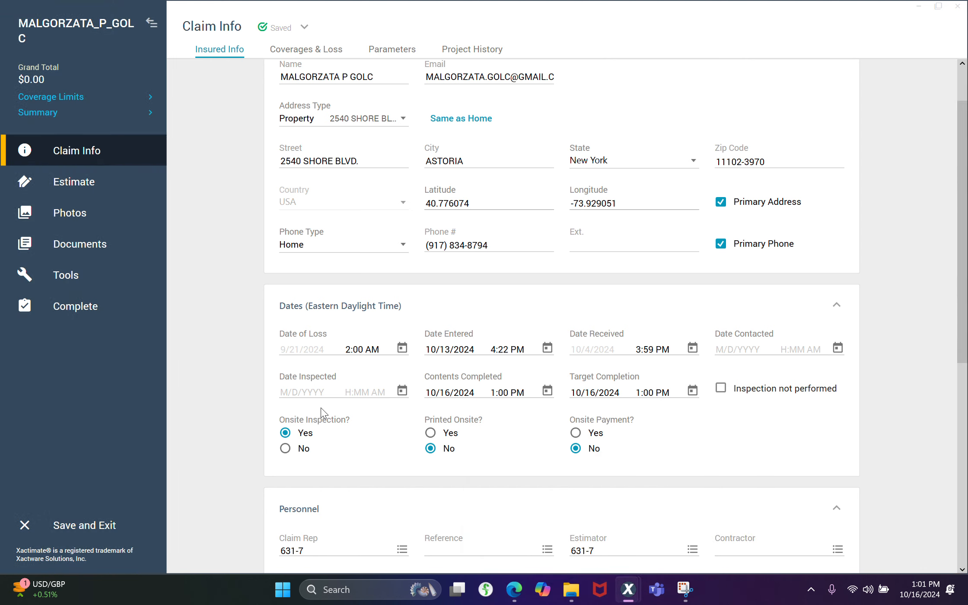
click(401, 385)
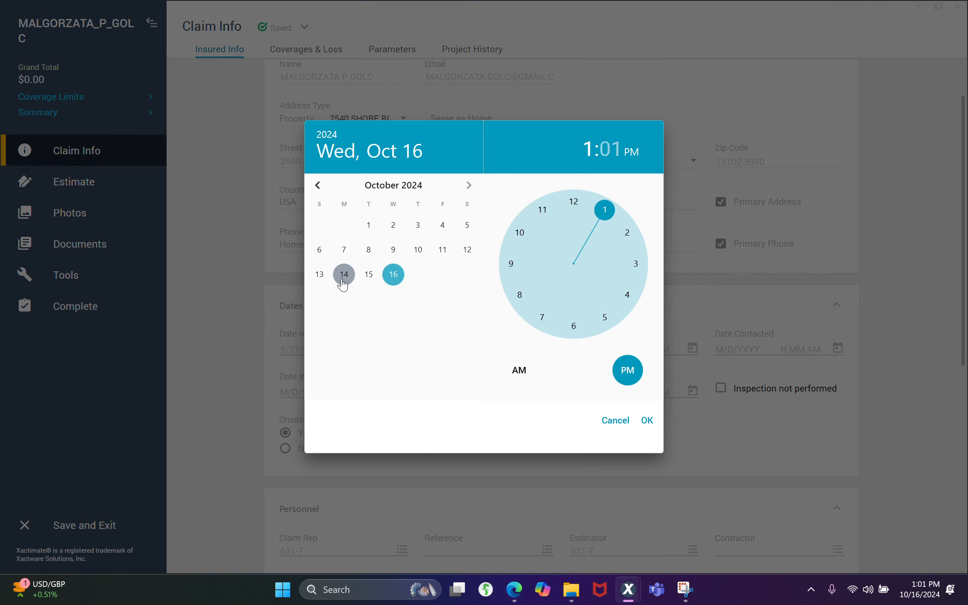
click(344, 274)
click(627, 295)
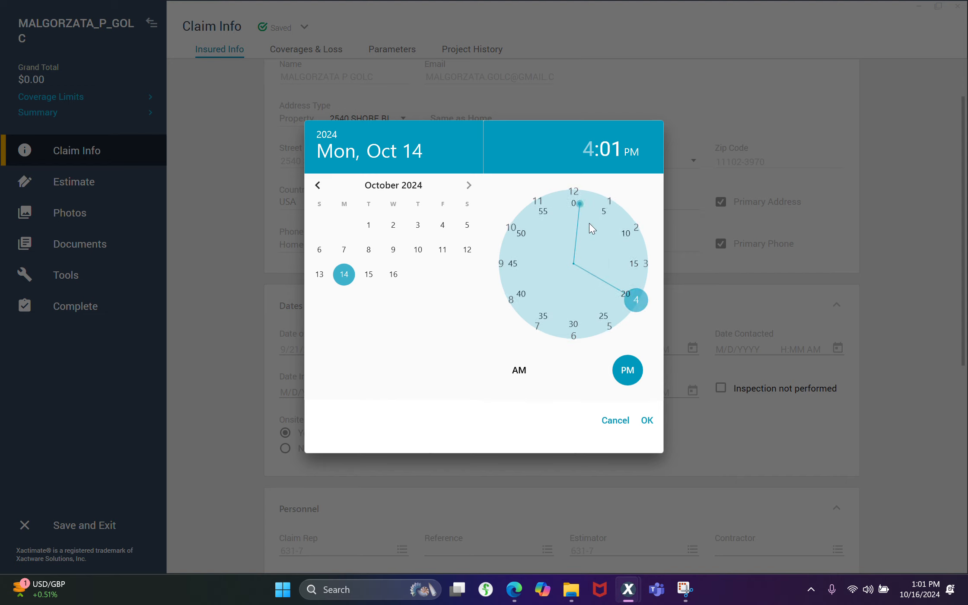
click(574, 202)
click(651, 426)
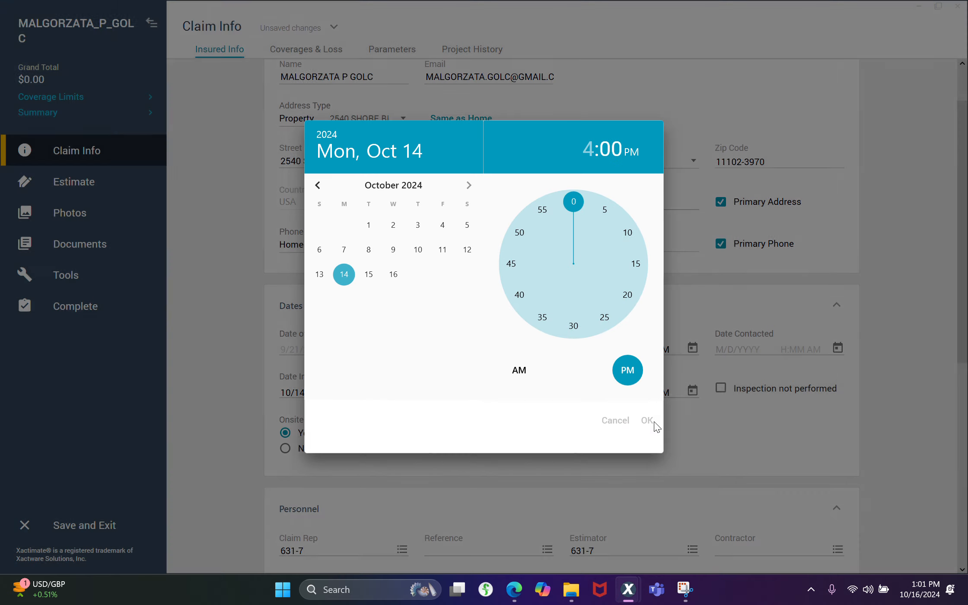
Set Date Contacted to 10/13/2024 at 3:48 PM, rechecking the contact time in XactAnalysis
click(837, 350)
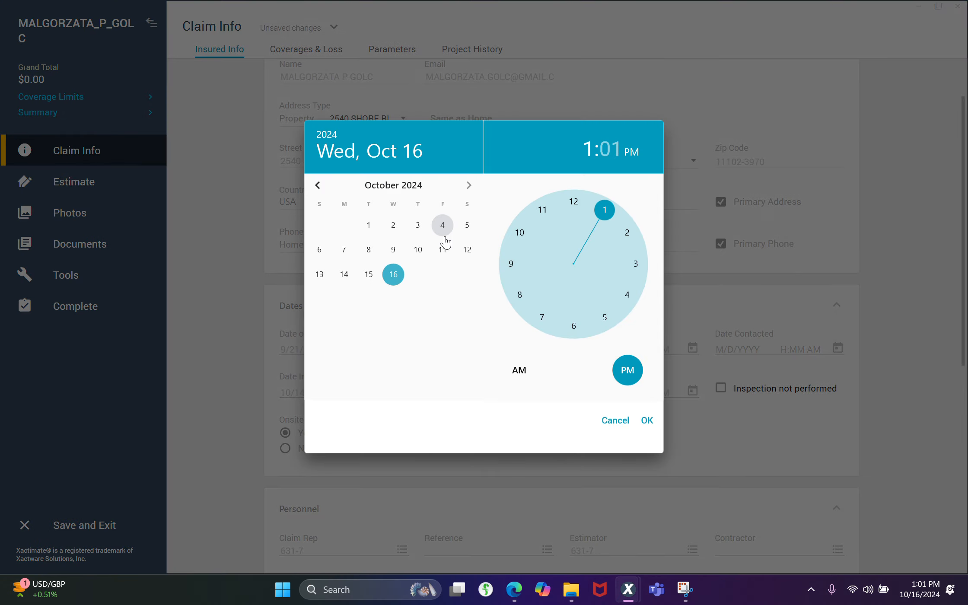
click(328, 276)
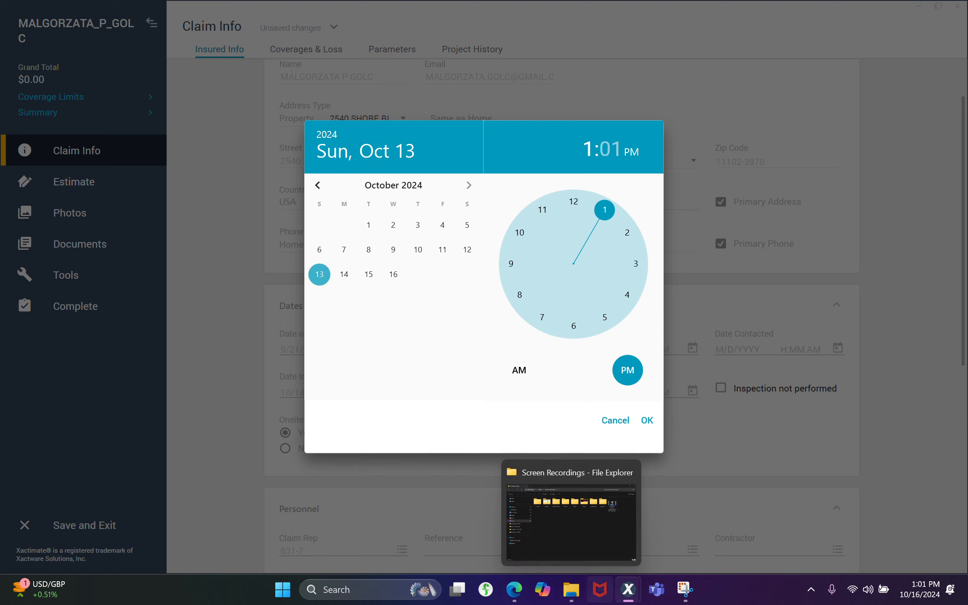
click(510, 589)
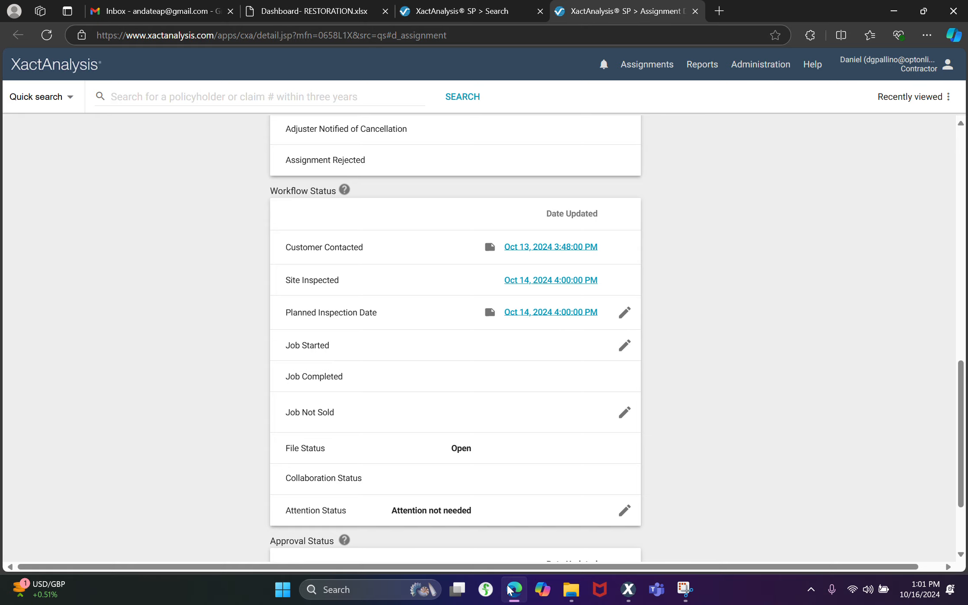
click(510, 589)
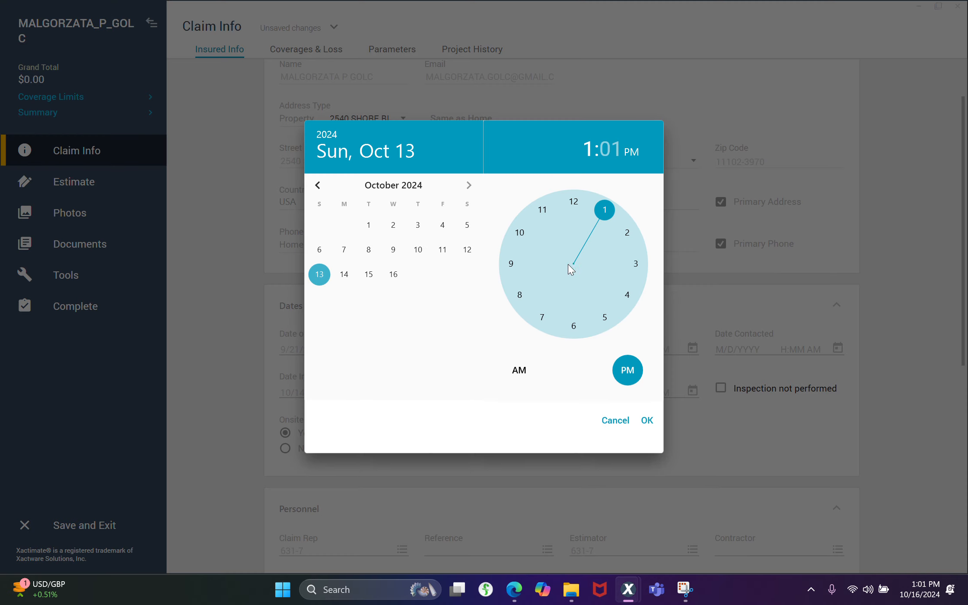
click(631, 270)
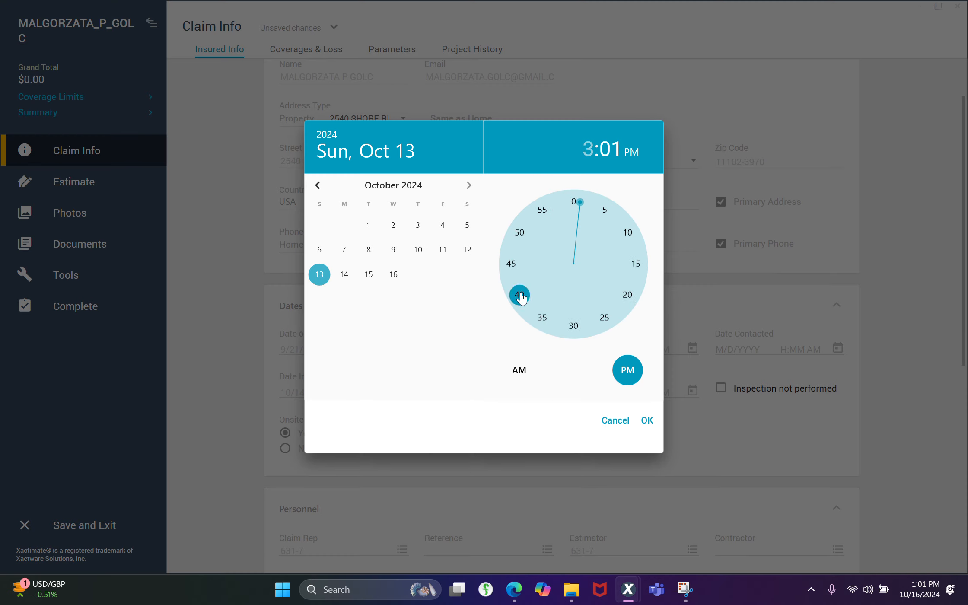
click(514, 246)
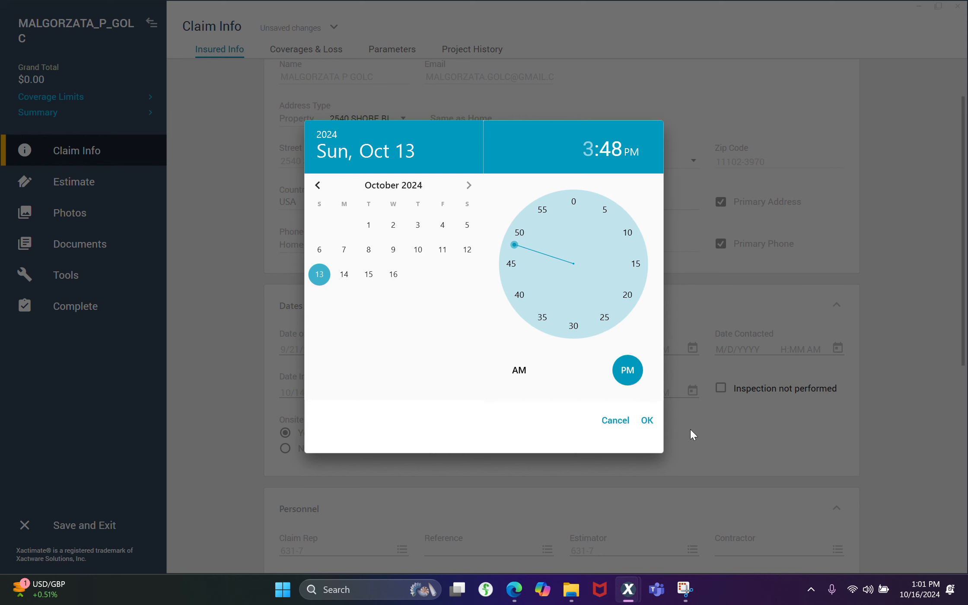
click(644, 421)
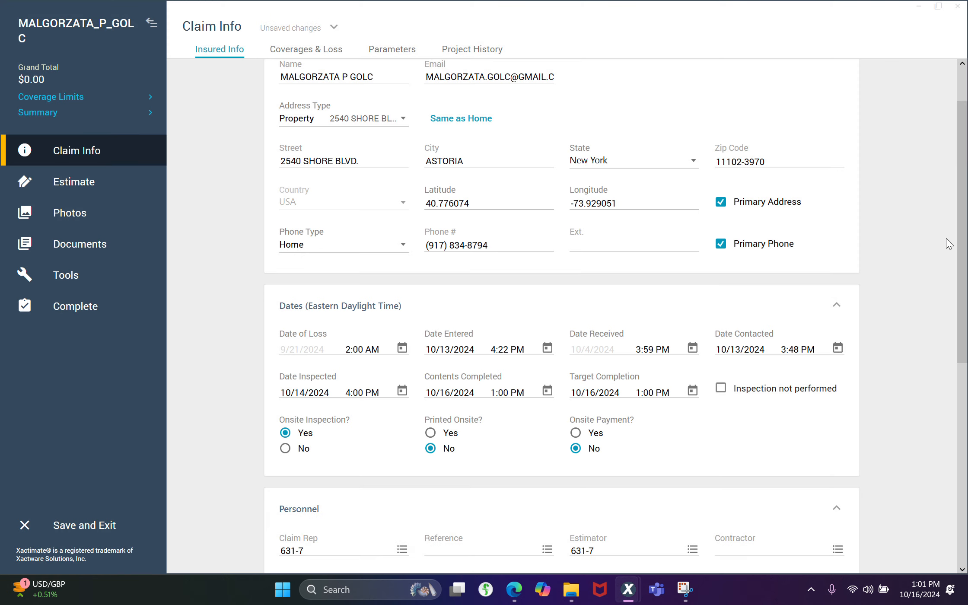
Confirm the existing claim rep in the Personnel section and assign the entry with the Owner position as estimator
scroll(963, 262, down, 5)
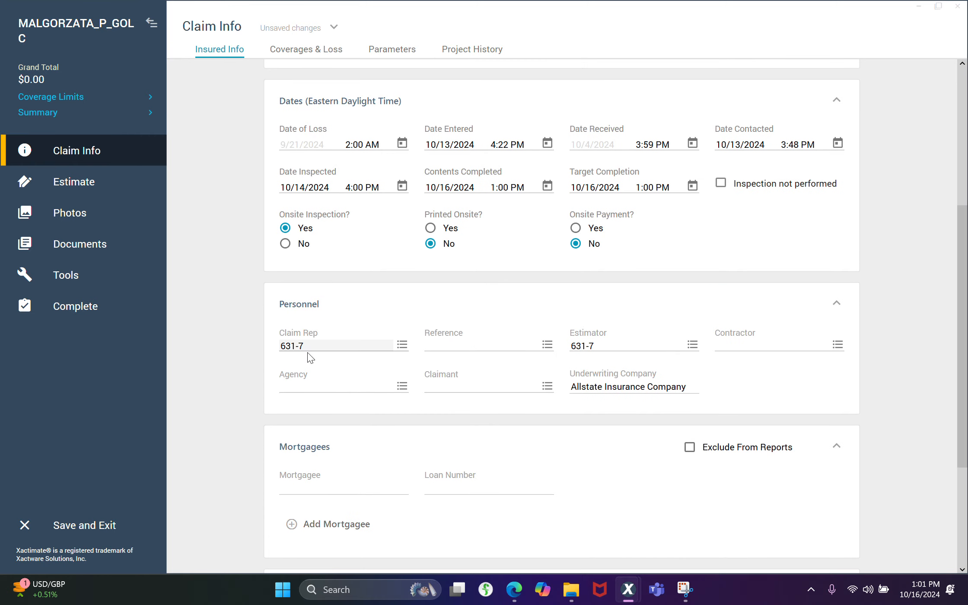
click(402, 345)
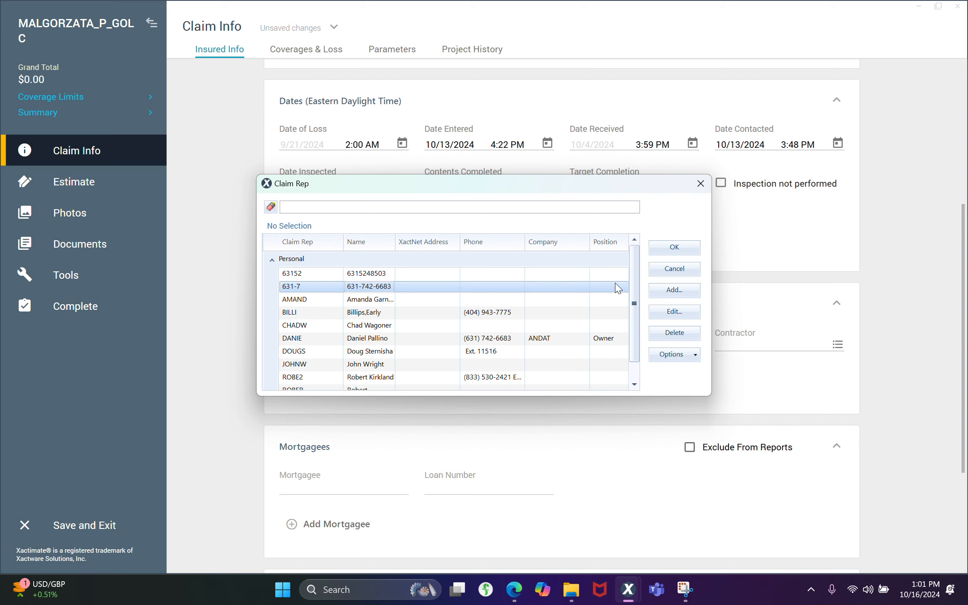
click(674, 247)
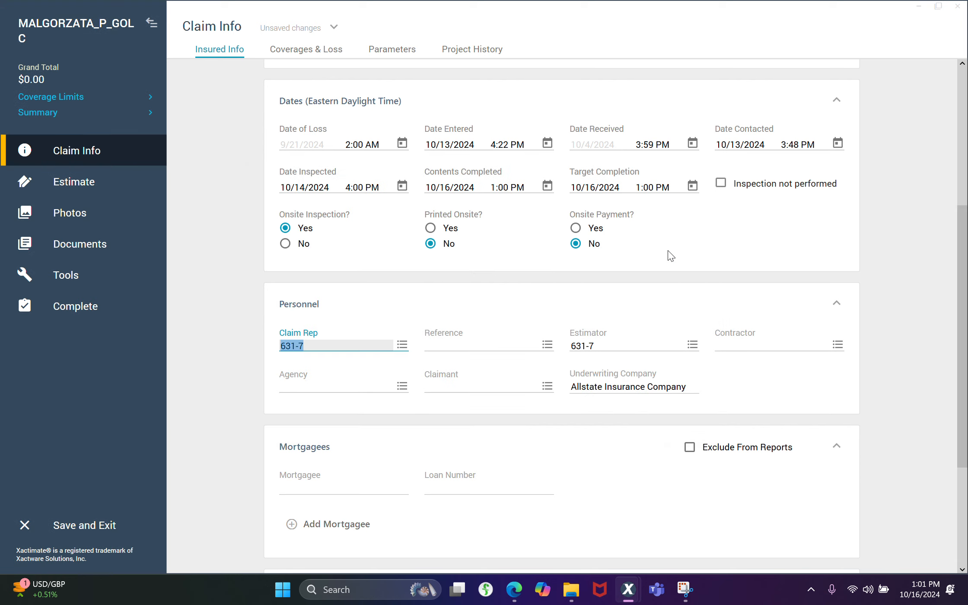
click(694, 345)
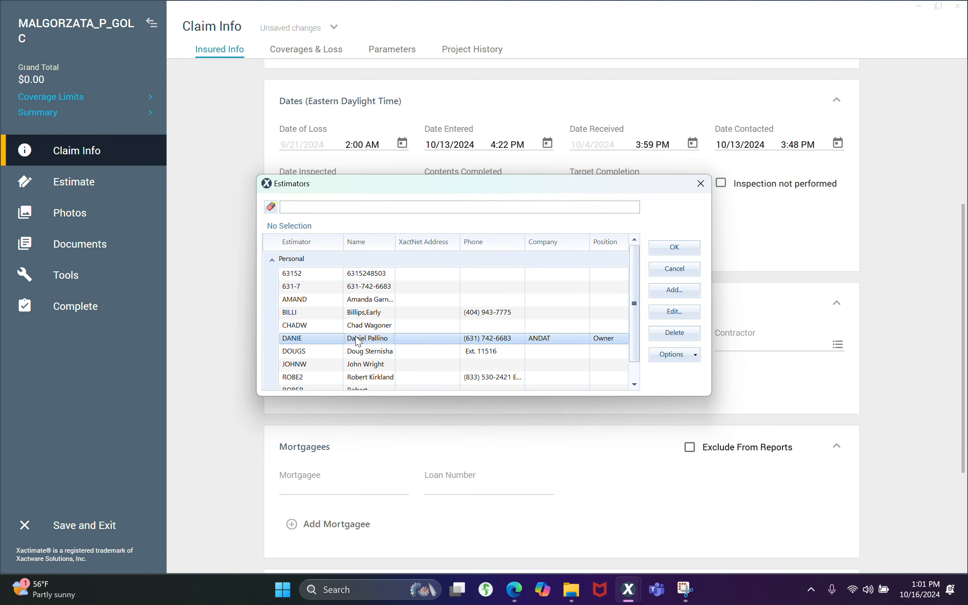
click(356, 341)
click(675, 248)
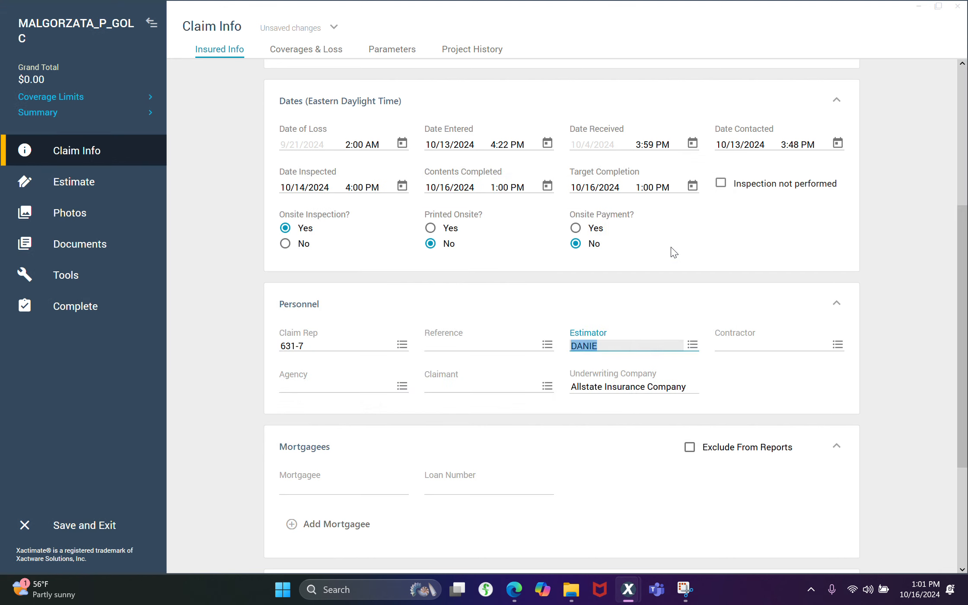
Assign ANDAT as the contractor in the Personnel section
click(838, 345)
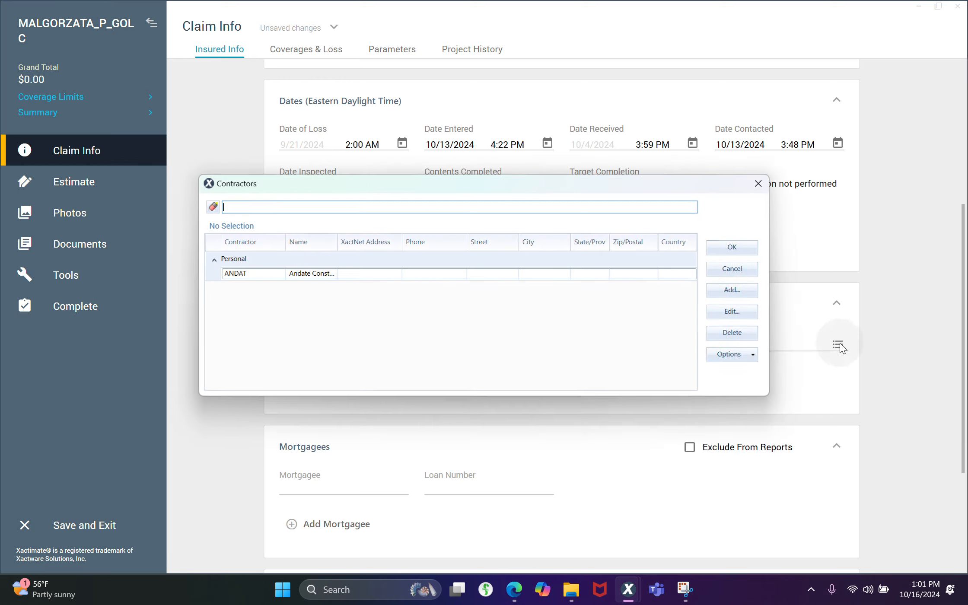
click(254, 274)
click(732, 247)
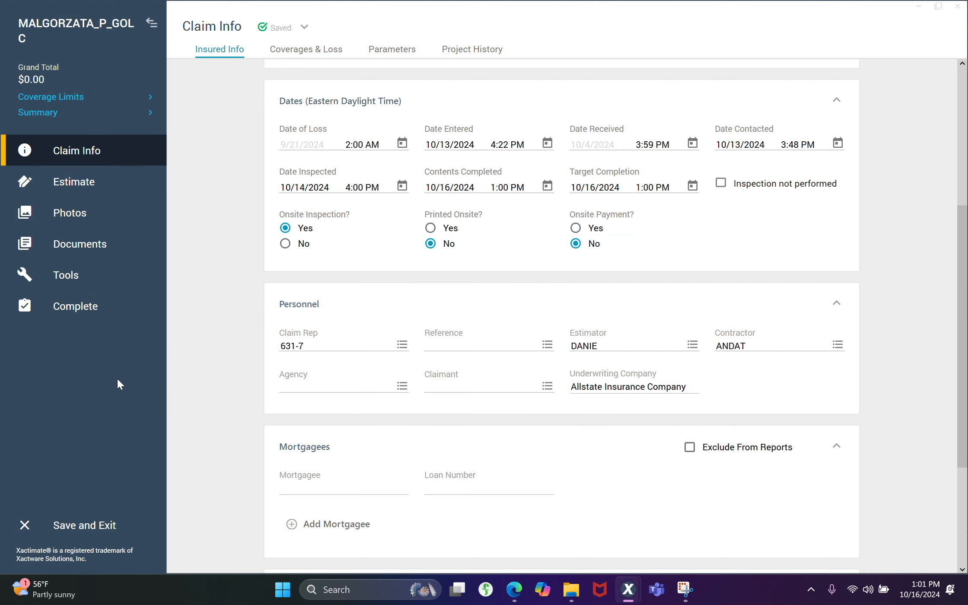
In the Coverages & Loss information, set Cause of Loss to Other and describe it as "apartment above H/O"
scroll(562, 315, down, 4)
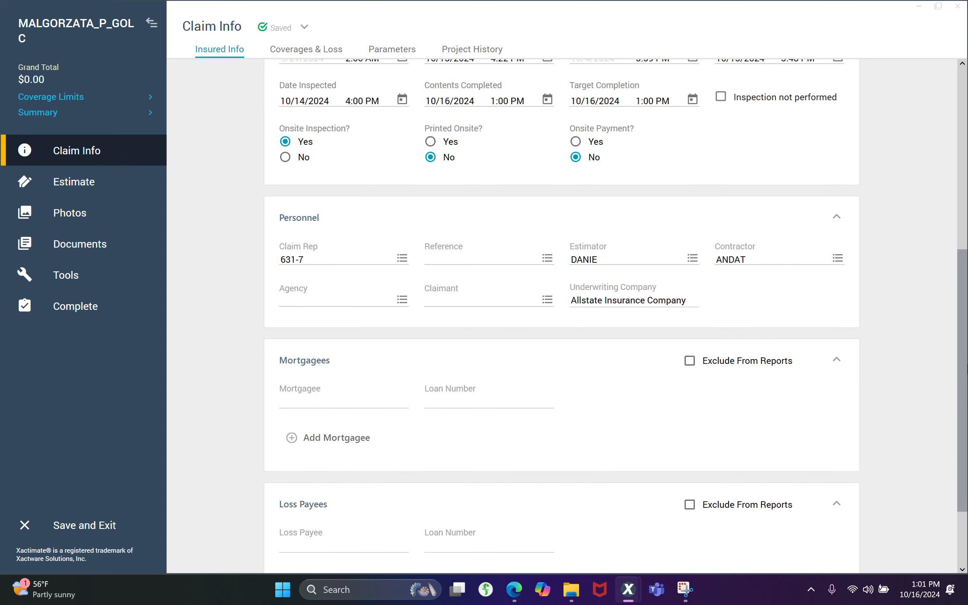
scroll(561, 316, up, 8)
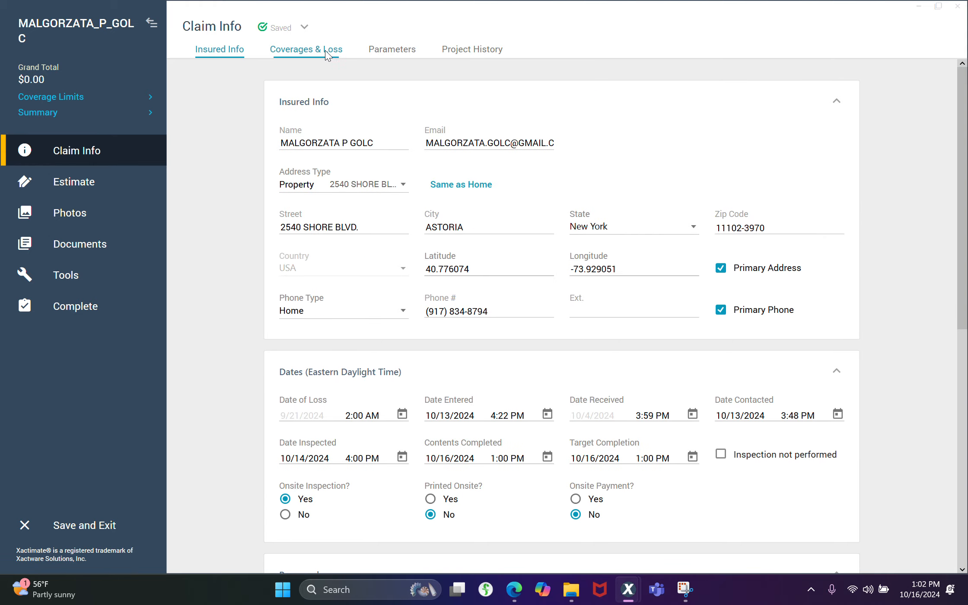
click(324, 49)
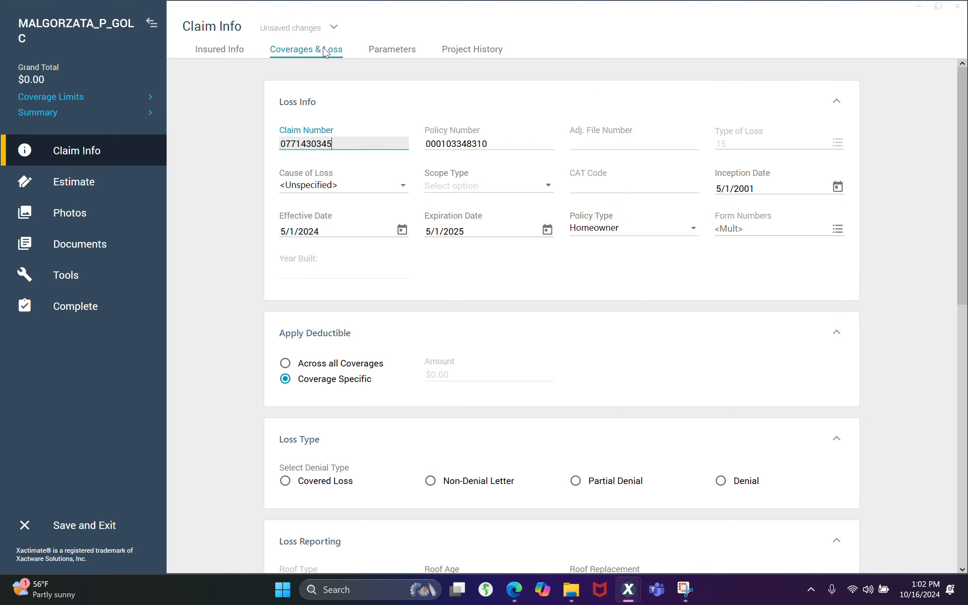
click(319, 188)
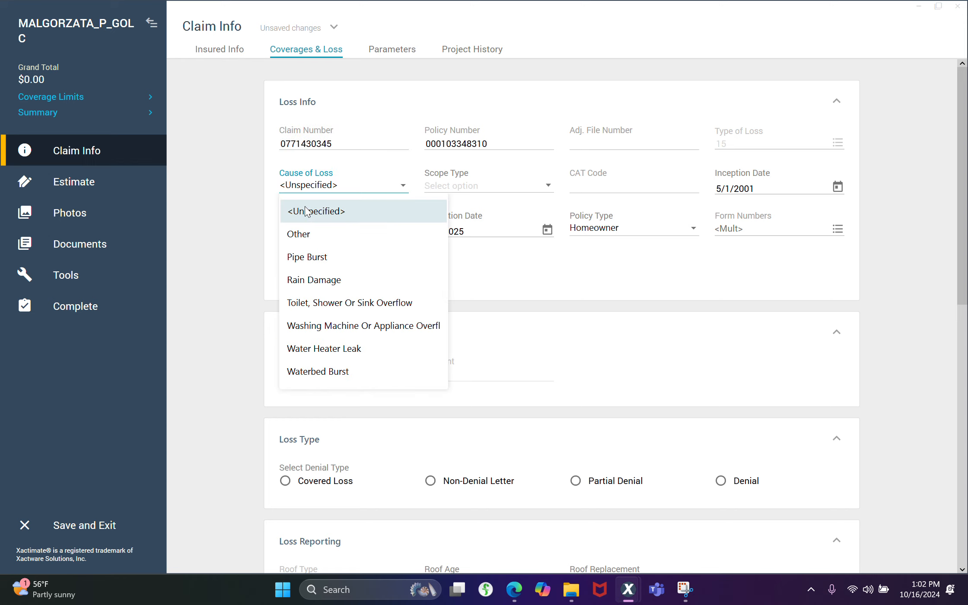
click(305, 235)
click(460, 187)
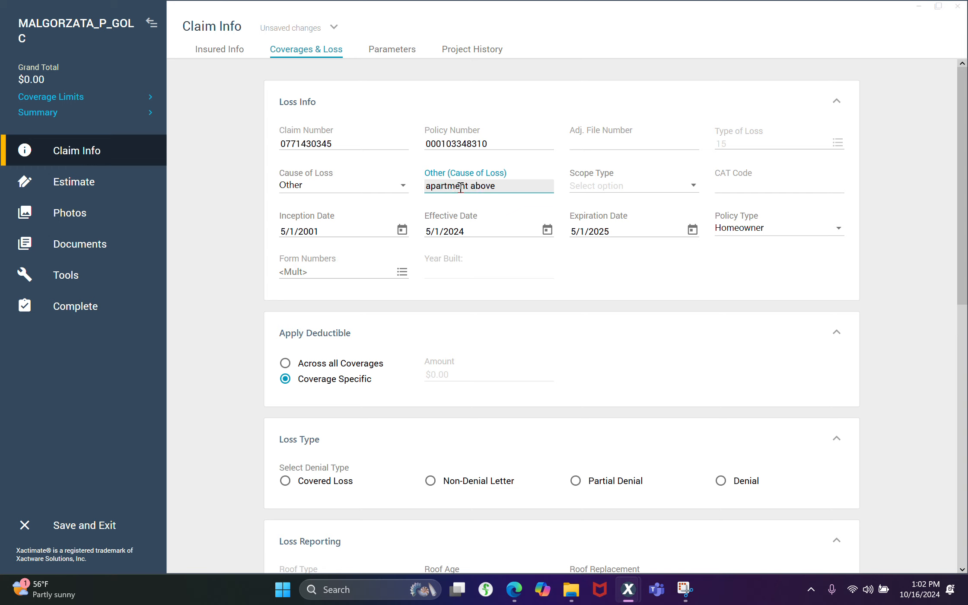
text(apartment above H/O)
key(Tab)
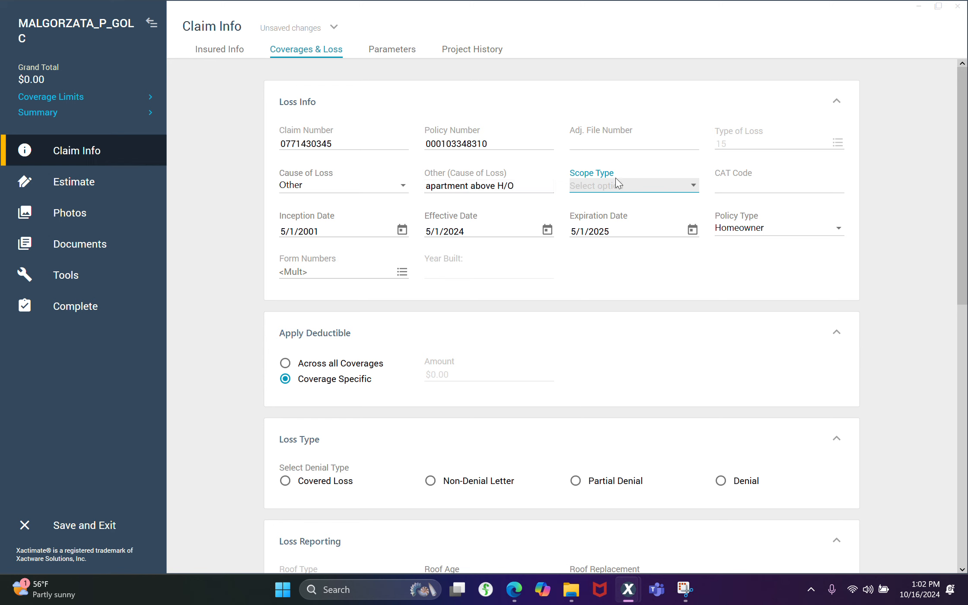
Set the Scope Type in Loss Info to GHRN Mitigation
click(658, 190)
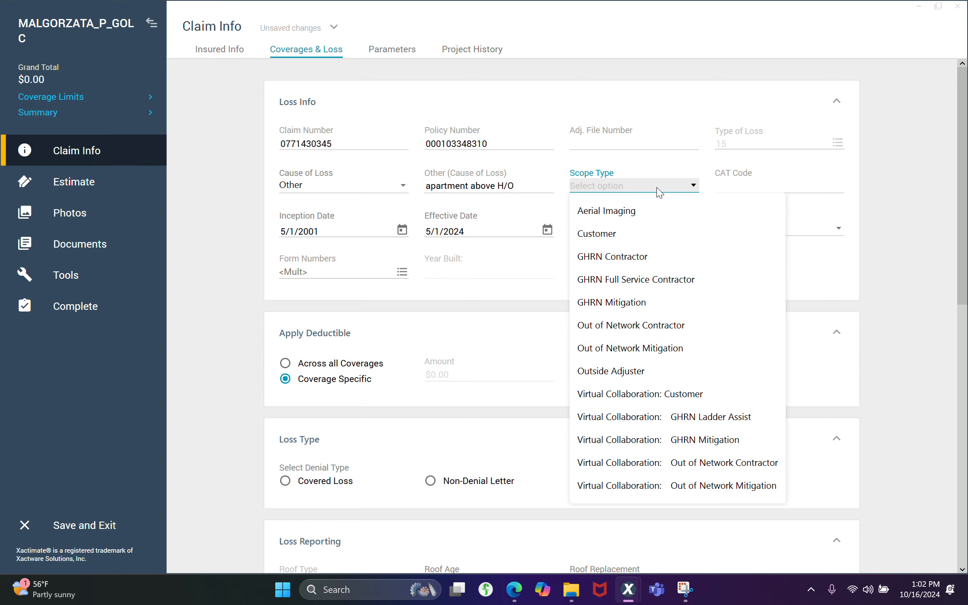
click(616, 303)
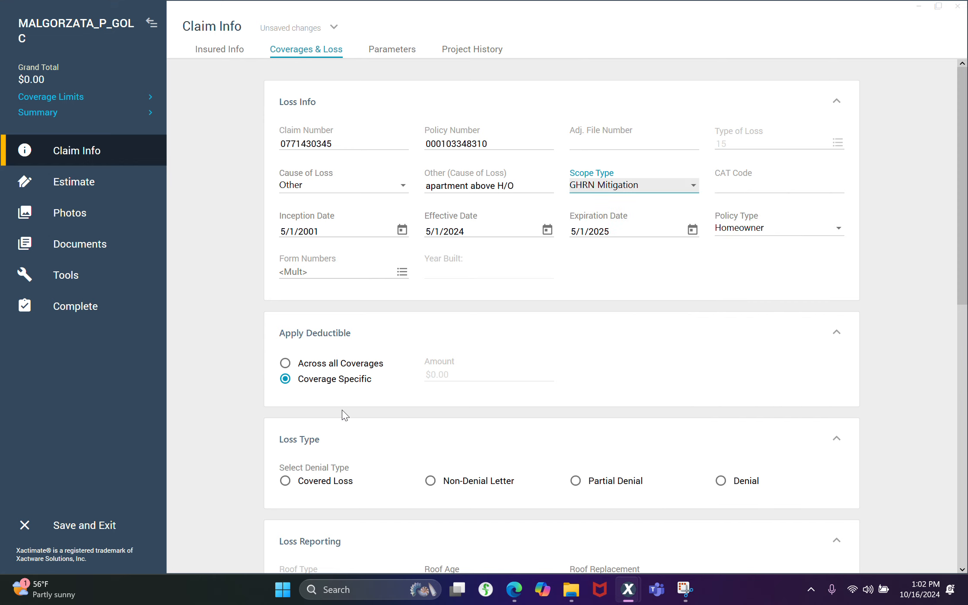
click(652, 360)
Try applying the deductible across all coverages with an amount of $100.00
scroll(653, 361, down, 1)
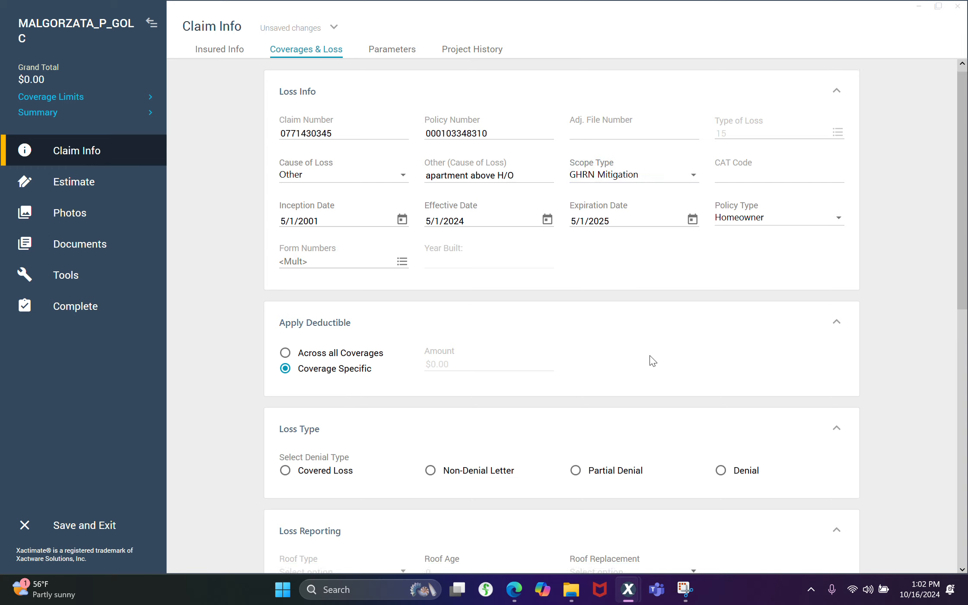
scroll(653, 361, down, 3)
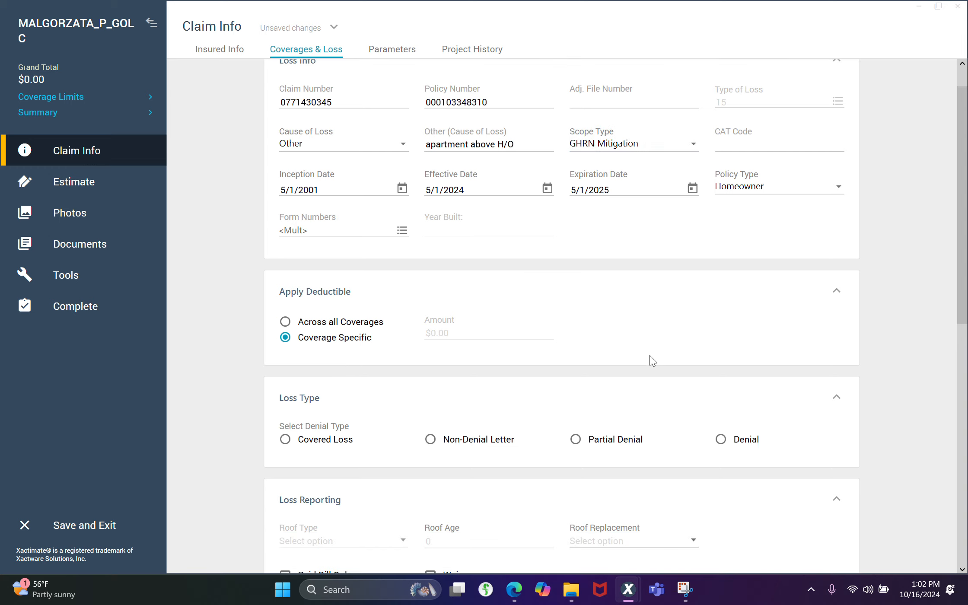
click(286, 326)
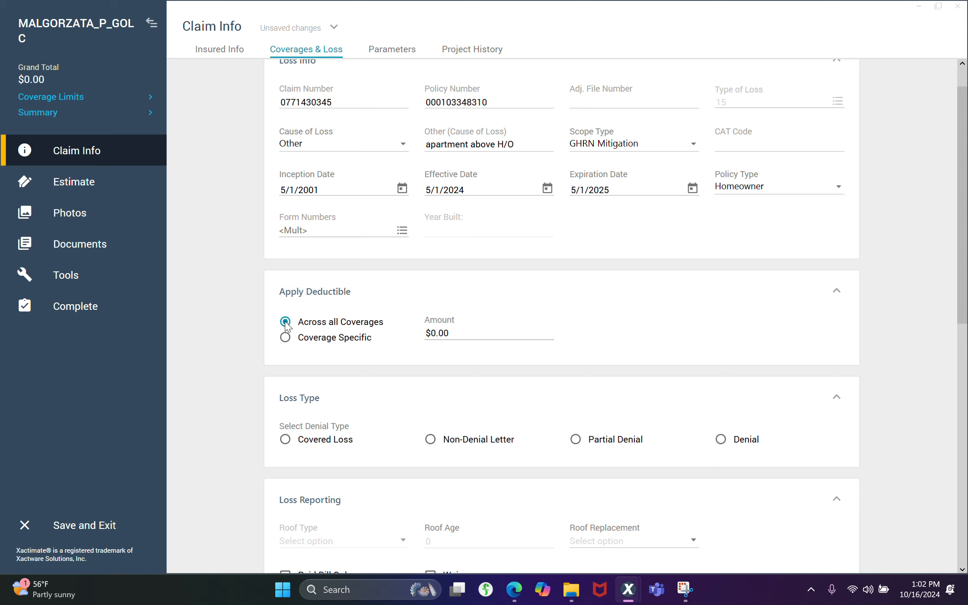
click(447, 334)
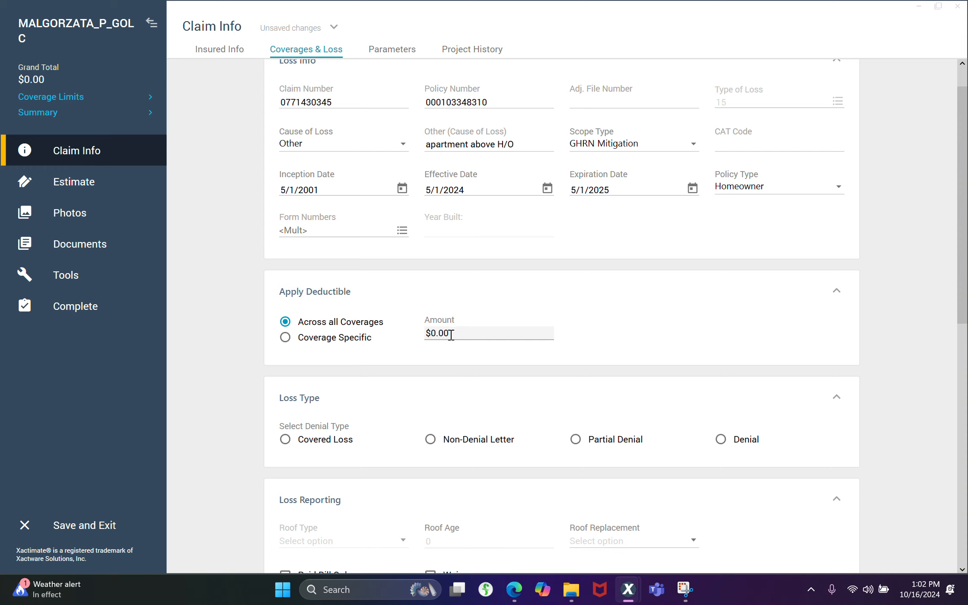
click(451, 334)
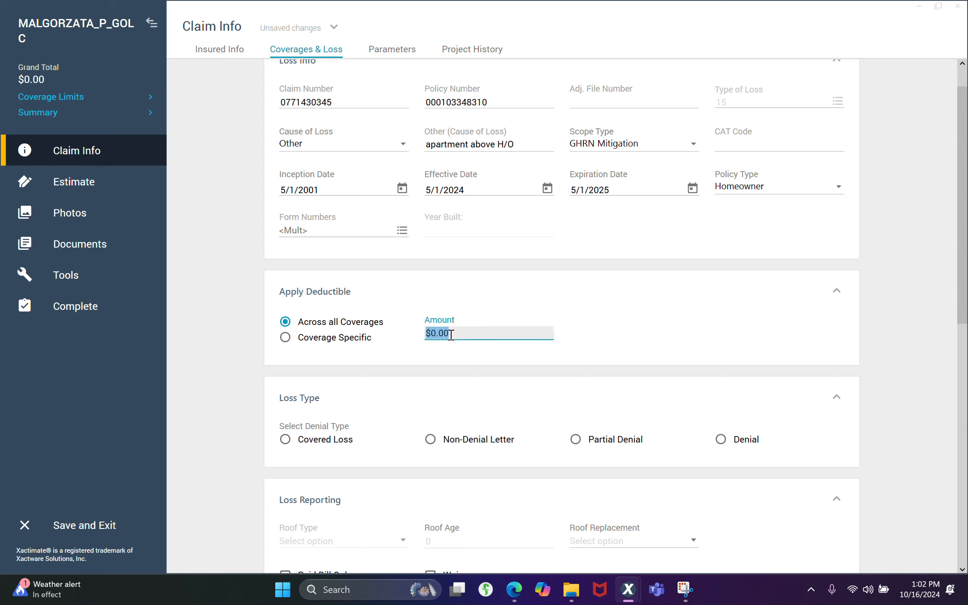
text(100)
key(Tab)
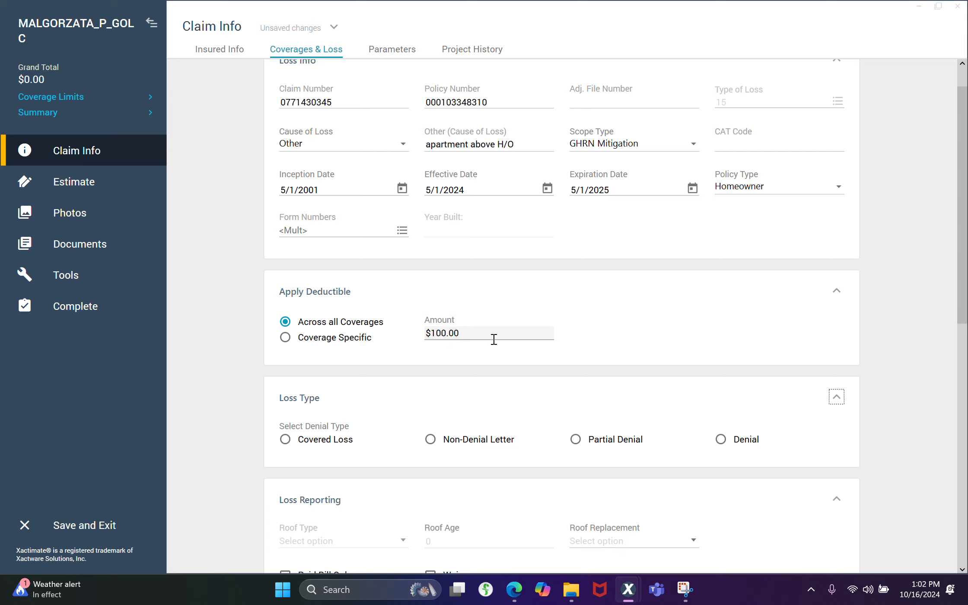
Reset the deductible amount to $0.00 and return the deductible to Coverage Specific
click(462, 337)
text(0)
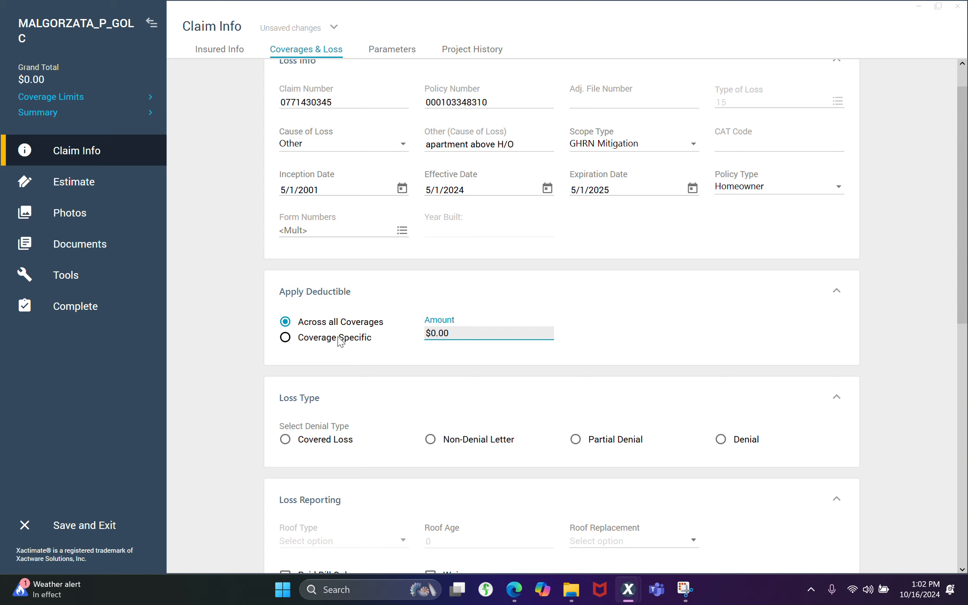
click(286, 339)
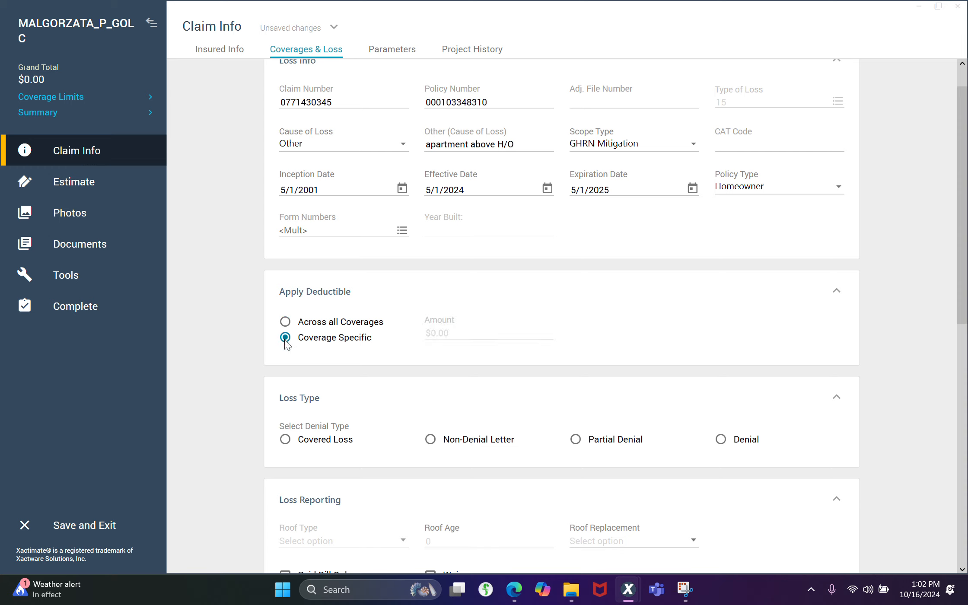
Set the loss's denial type to Non-Denial Letter and enter "No denial letter is needed." as the cause
scroll(501, 416, down, 3)
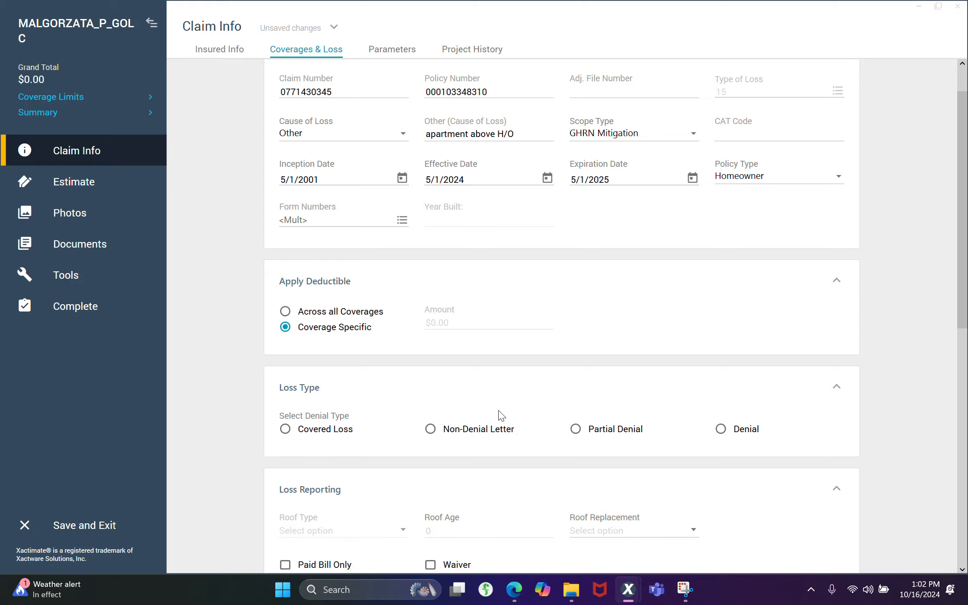
click(430, 304)
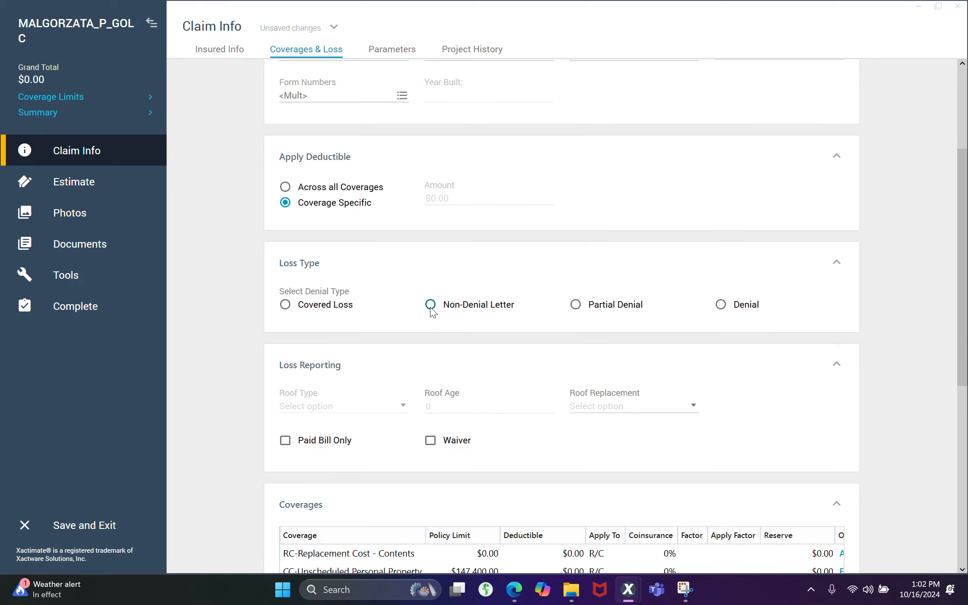
click(395, 362)
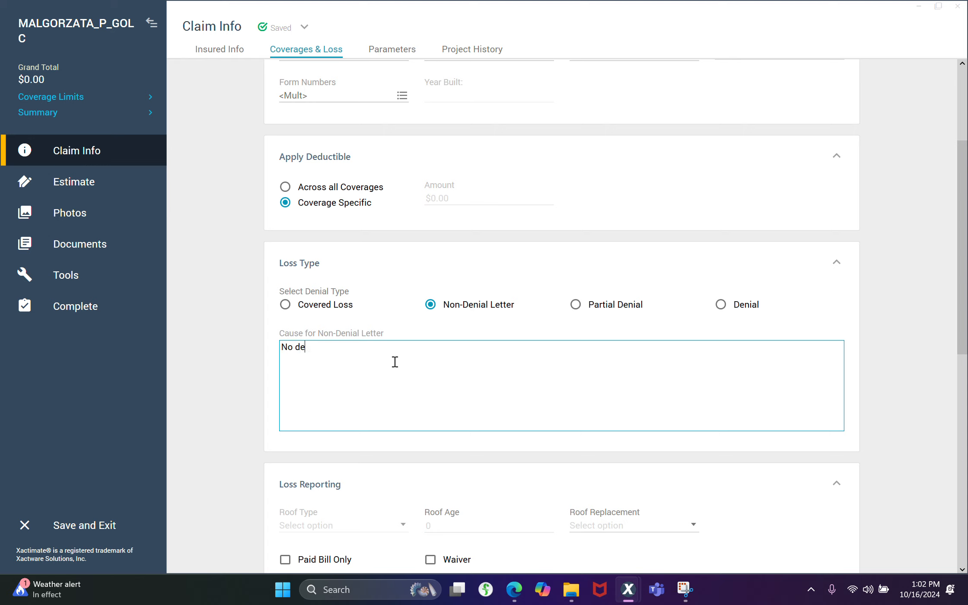
text(No denial letter is neeeded.)
key(BackSpace)
key(BackSpace)
key(BackSpace)
click(923, 346)
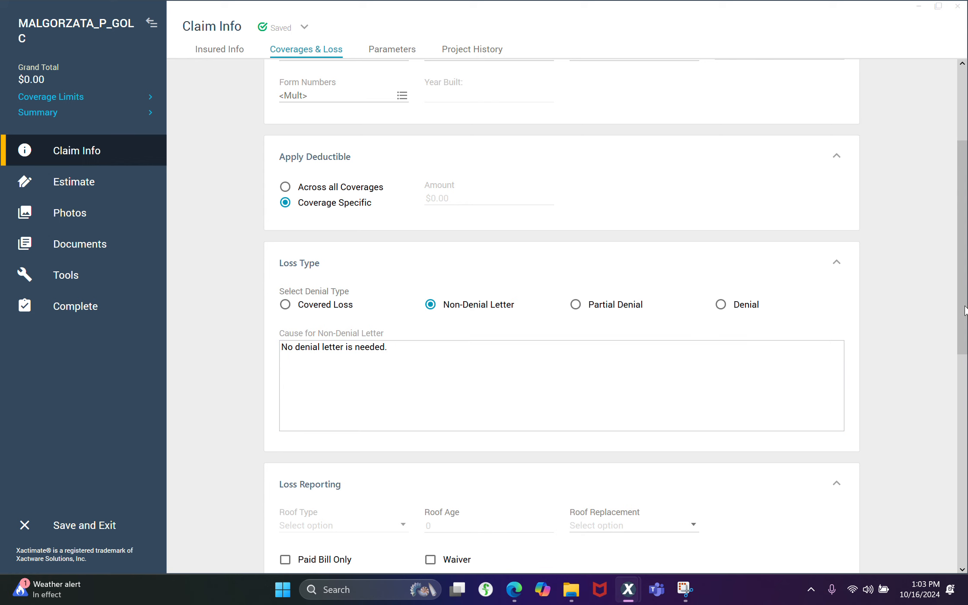
Review the loss reporting options and the policy limits and deductibles listed for each coverage
scroll(962, 313, down, 10)
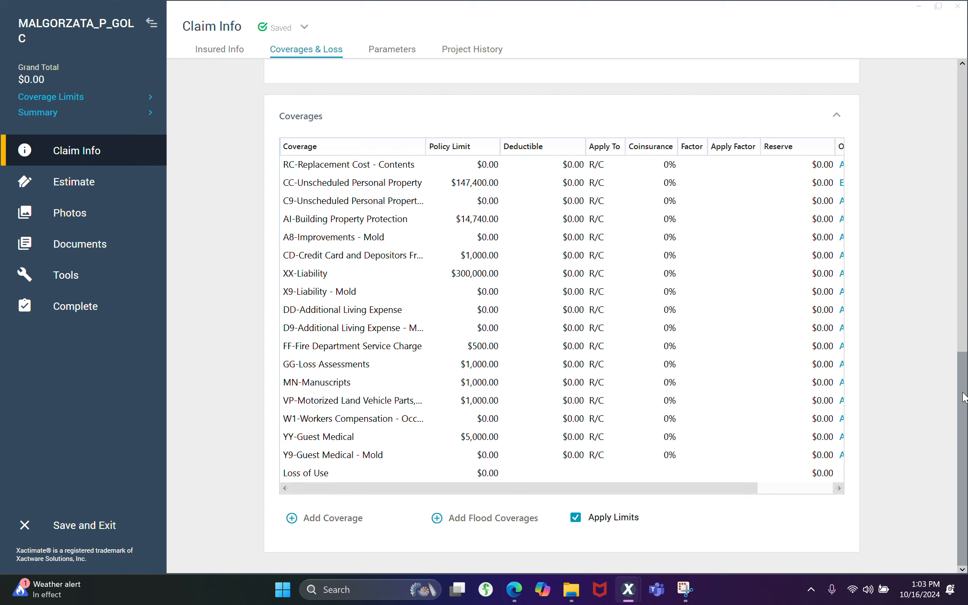
scroll(963, 397, up, 12)
scroll(962, 397, down, 8)
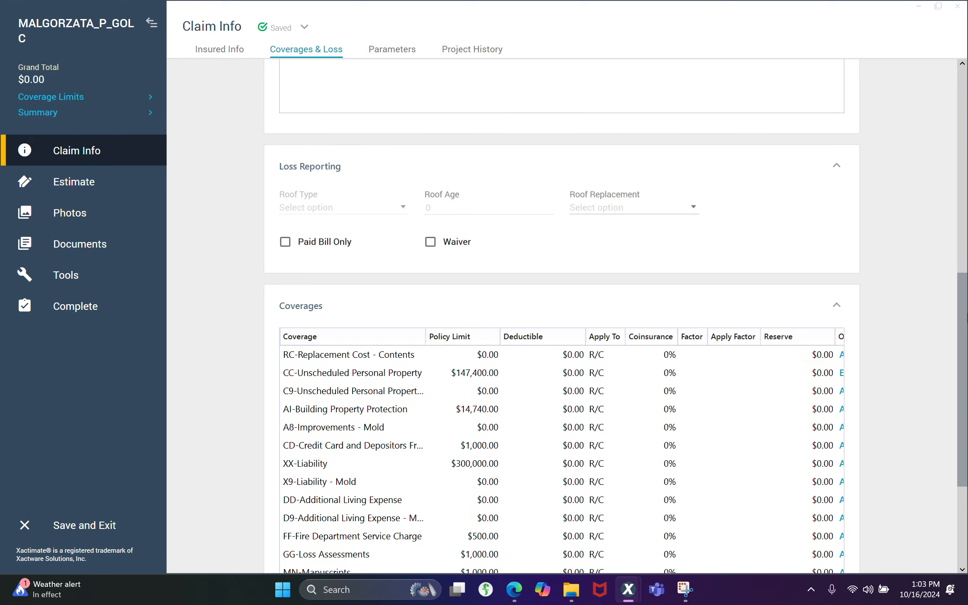
scroll(963, 397, down, 2)
scroll(963, 397, down, 1)
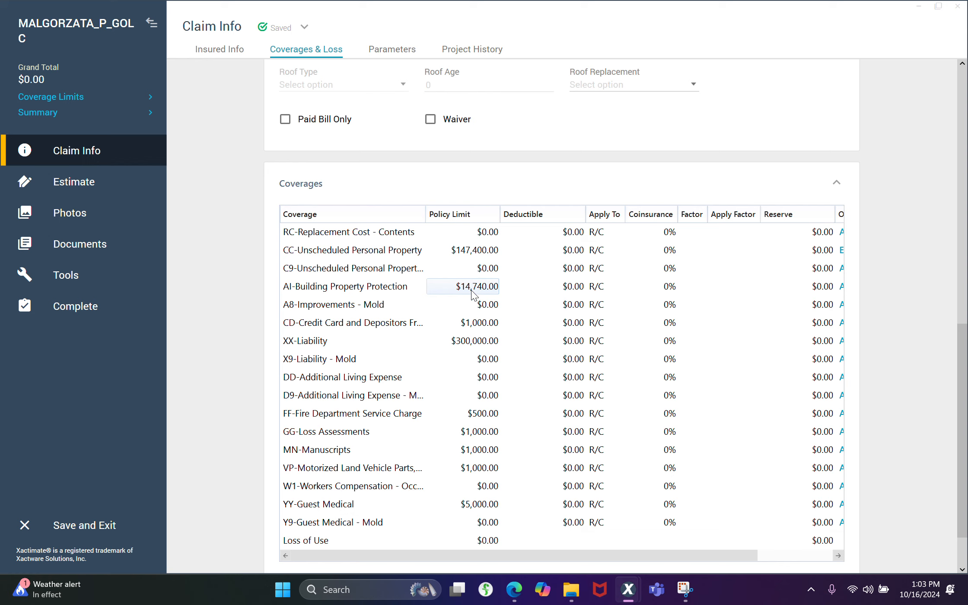
scroll(963, 354, up, 2)
scroll(963, 163, up, 15)
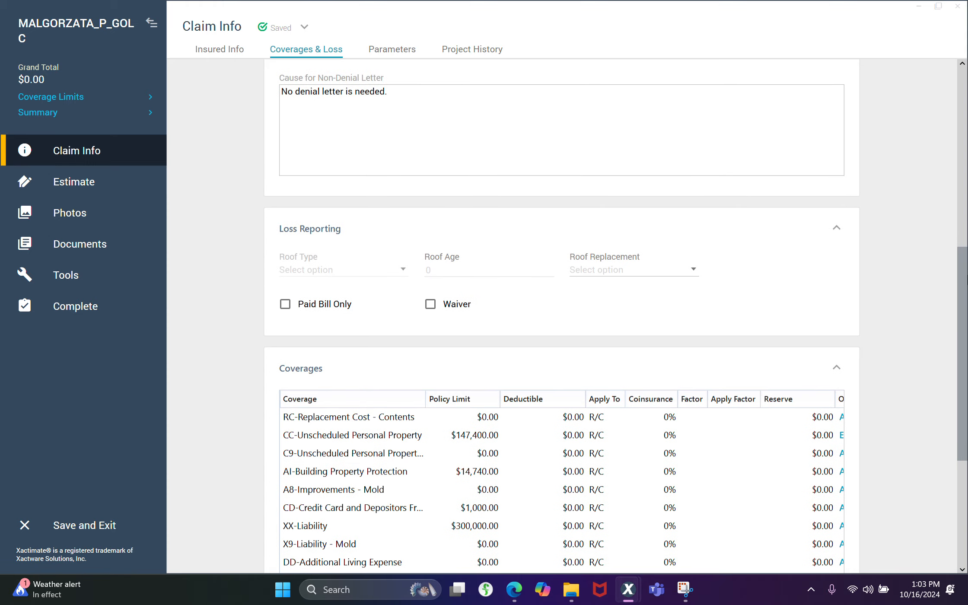
scroll(963, 163, up, 5)
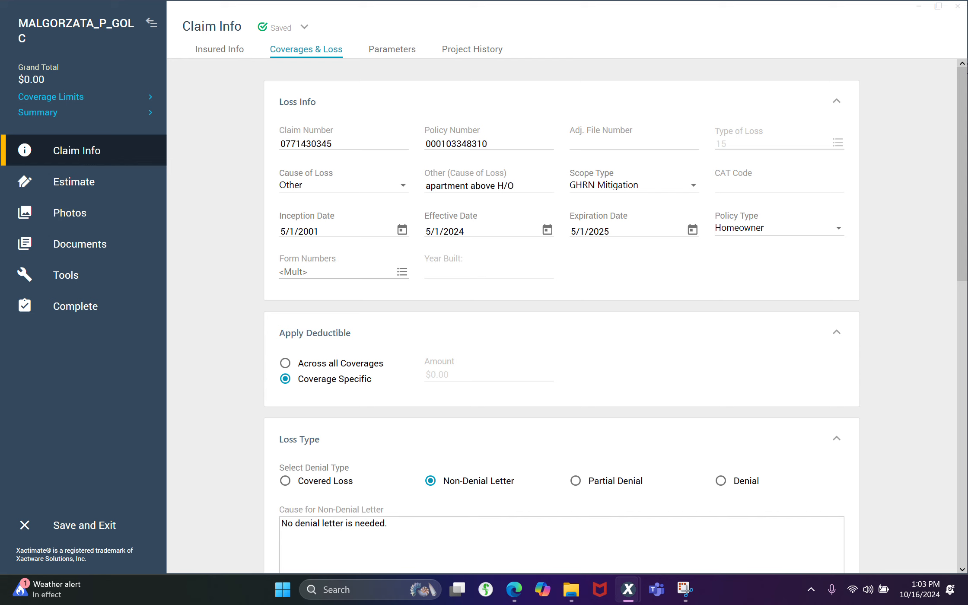
In the claim's pricing parameters, set the tax jurisdiction to 8.875% Non Capital Imp
click(384, 50)
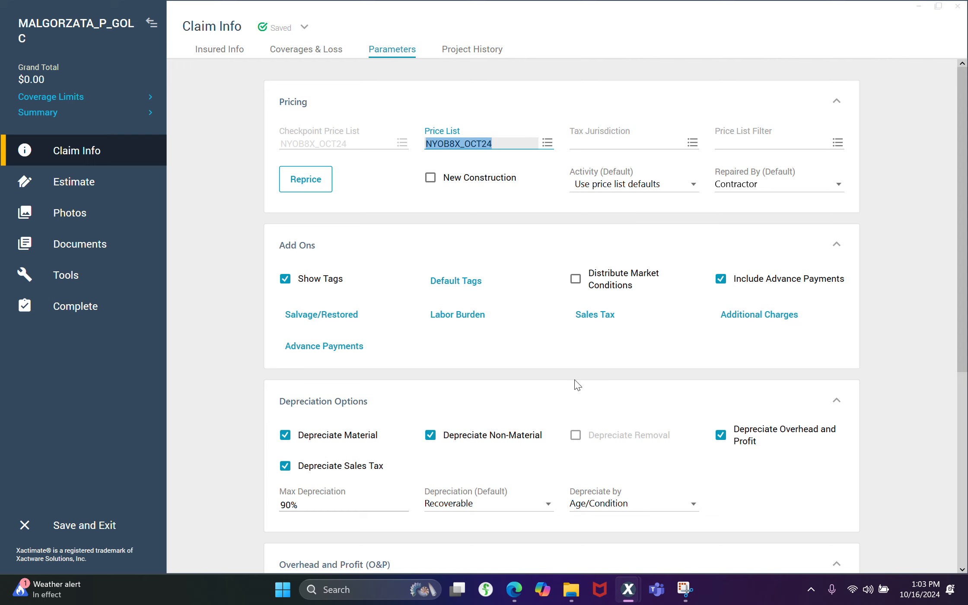
click(693, 149)
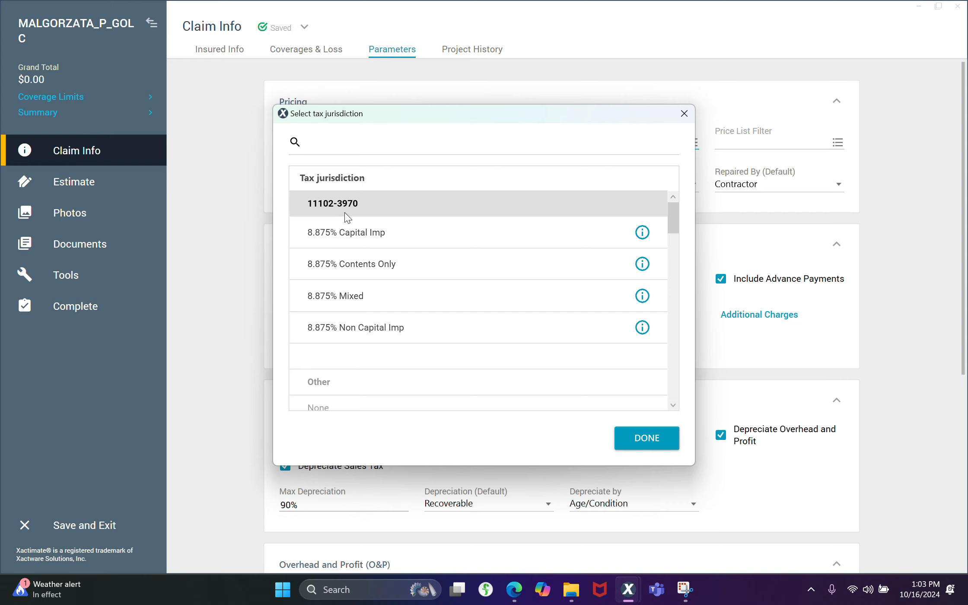
click(393, 334)
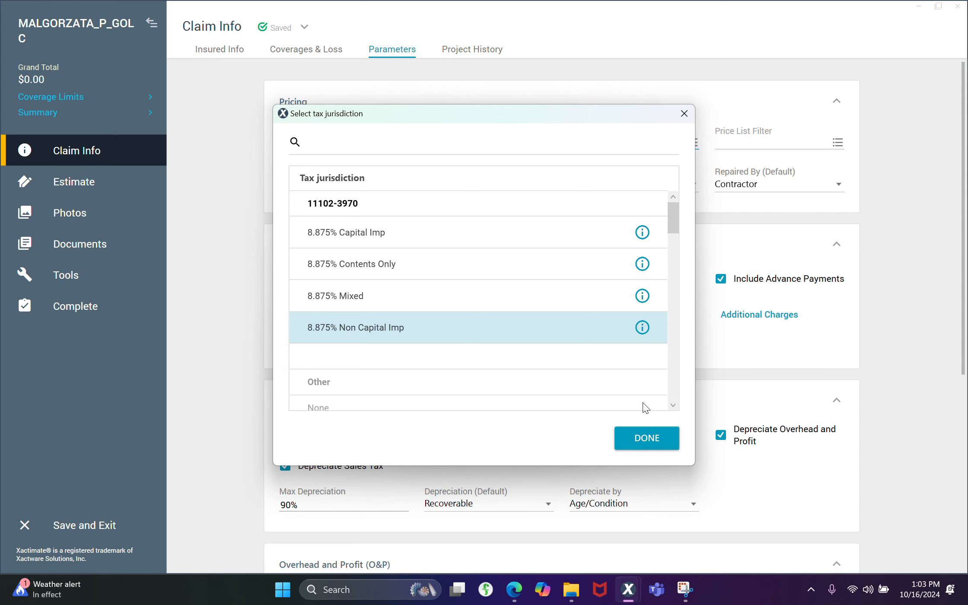
click(652, 439)
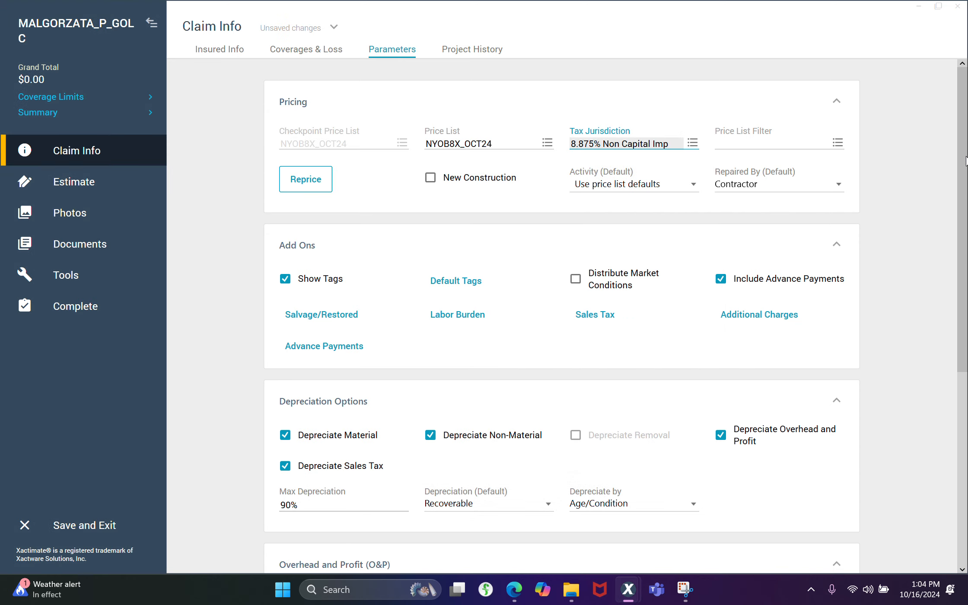
Set the report text's company header to the personal Allstate Insurance Company profile with code 2020
scroll(965, 161, down, 3)
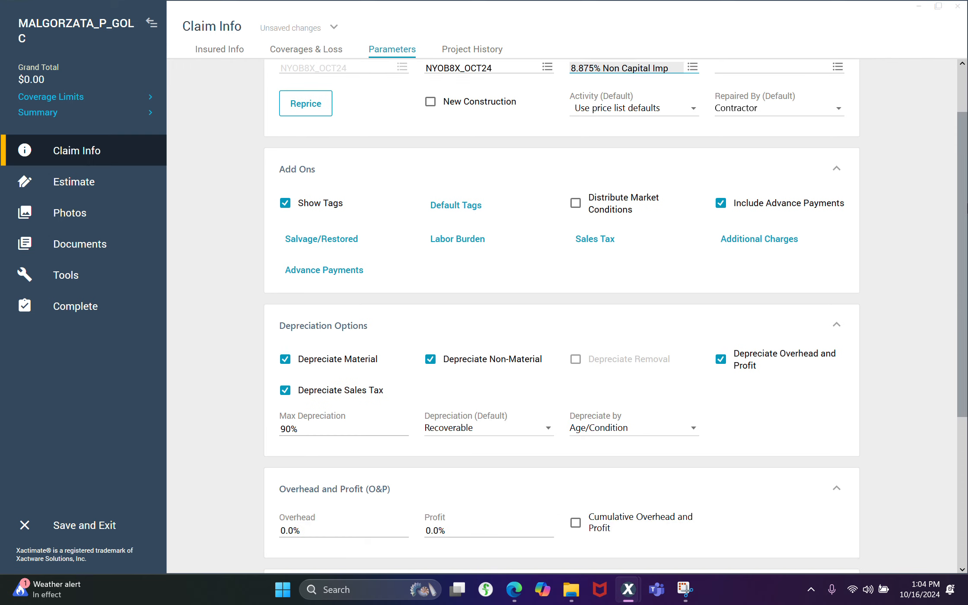
scroll(361, 223, down, 10)
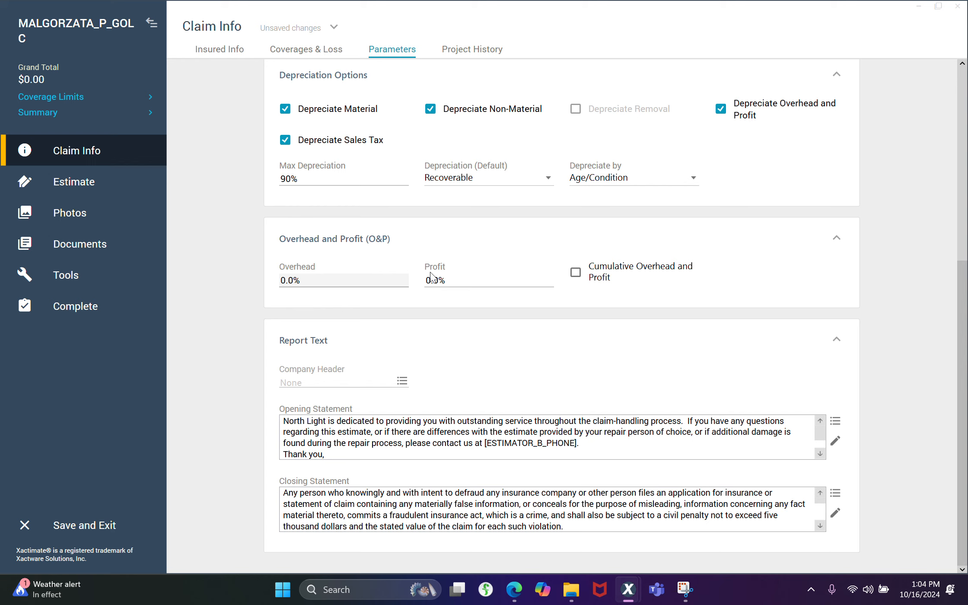
click(402, 383)
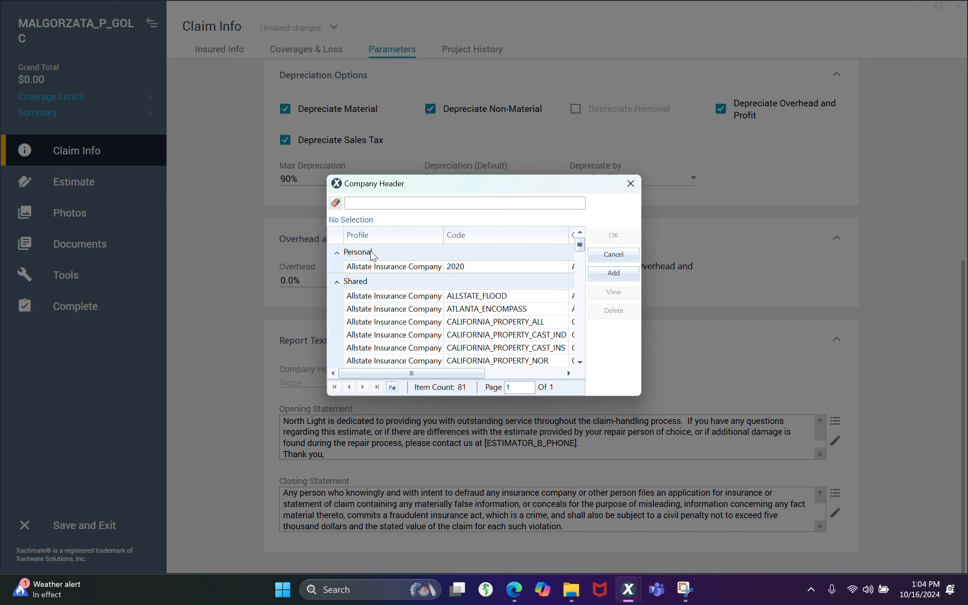
click(362, 266)
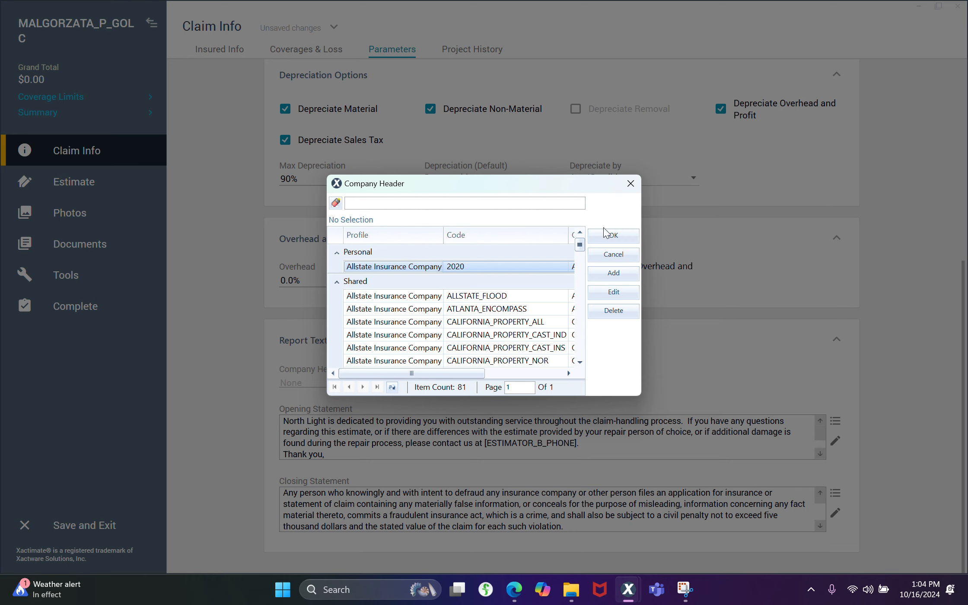
click(615, 236)
click(501, 380)
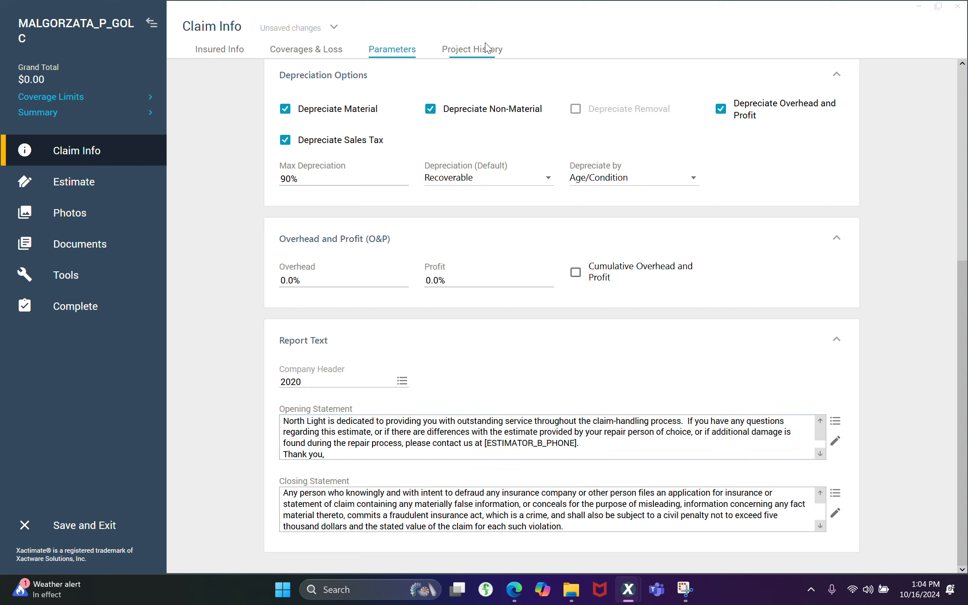
Check the order history, the insured info and the kitchen sketch
click(500, 48)
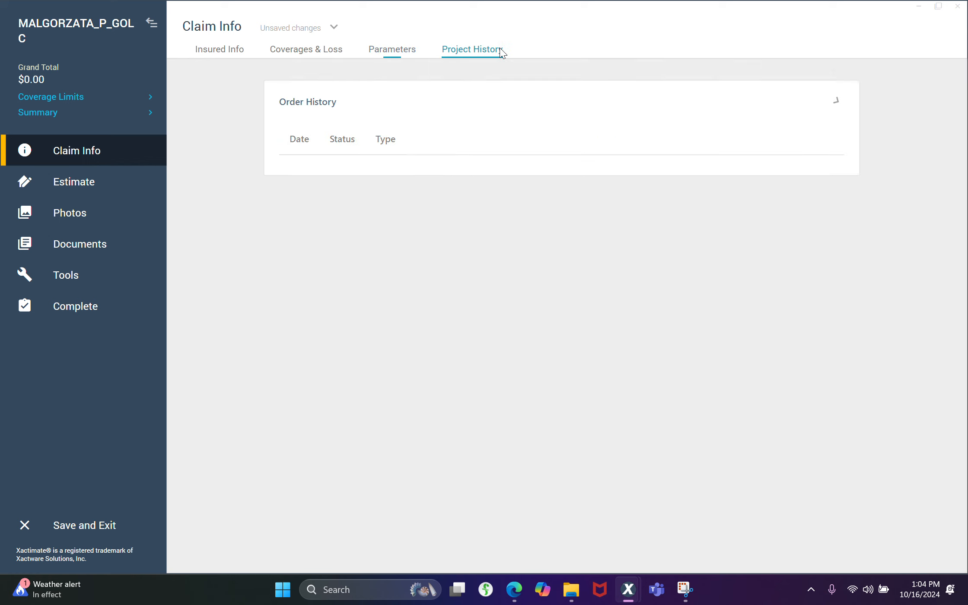
click(232, 52)
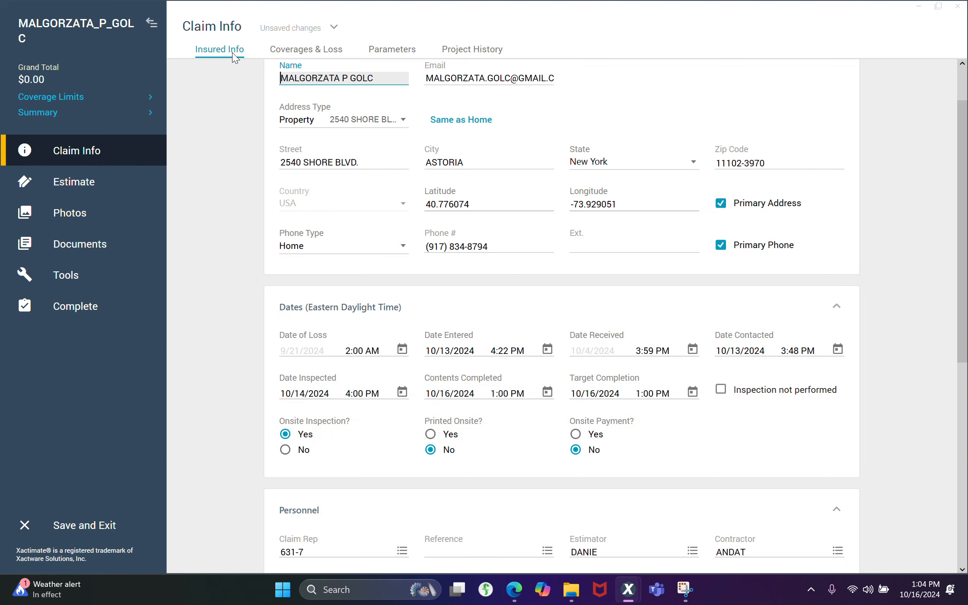
click(106, 194)
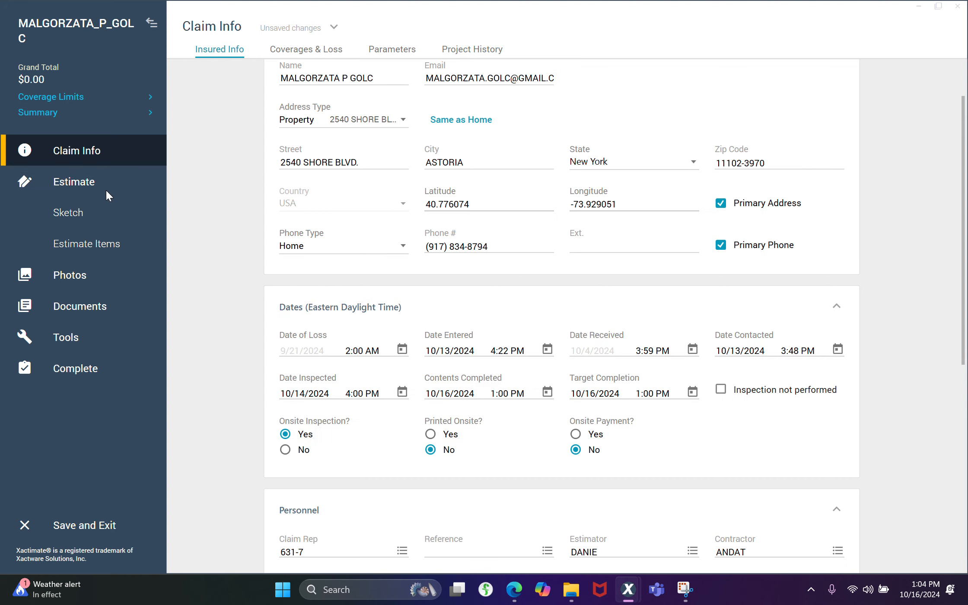
click(104, 247)
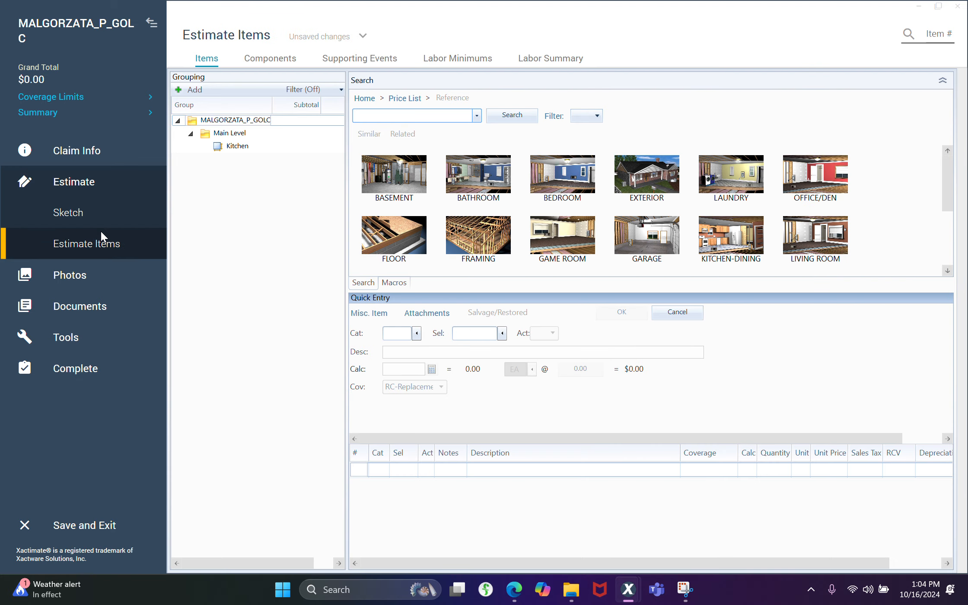
click(100, 222)
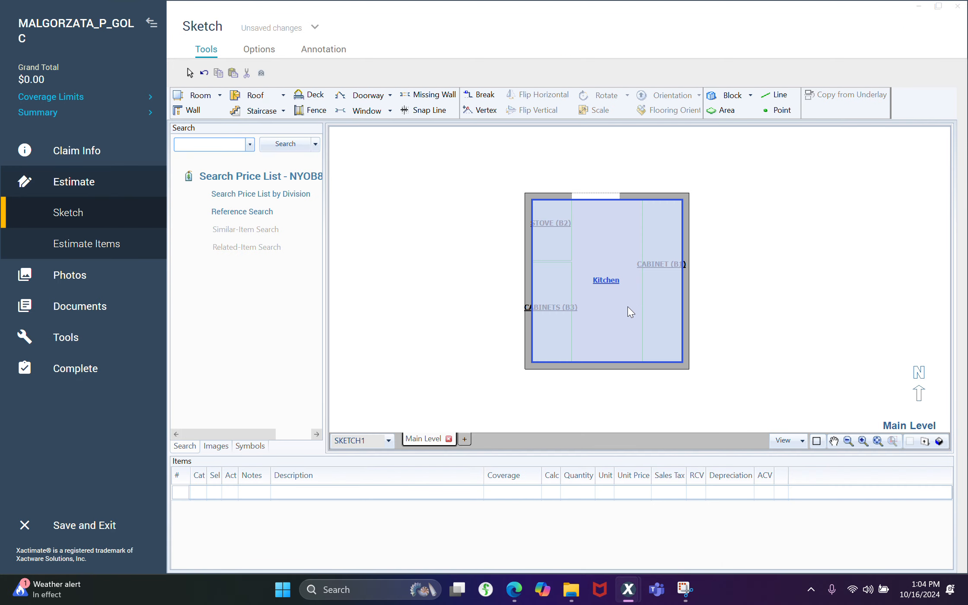
In the estimate items, search for "emergency" and add "Emergency service call - during business hours" (WTRESRVD) to the project's top-level group
click(48, 252)
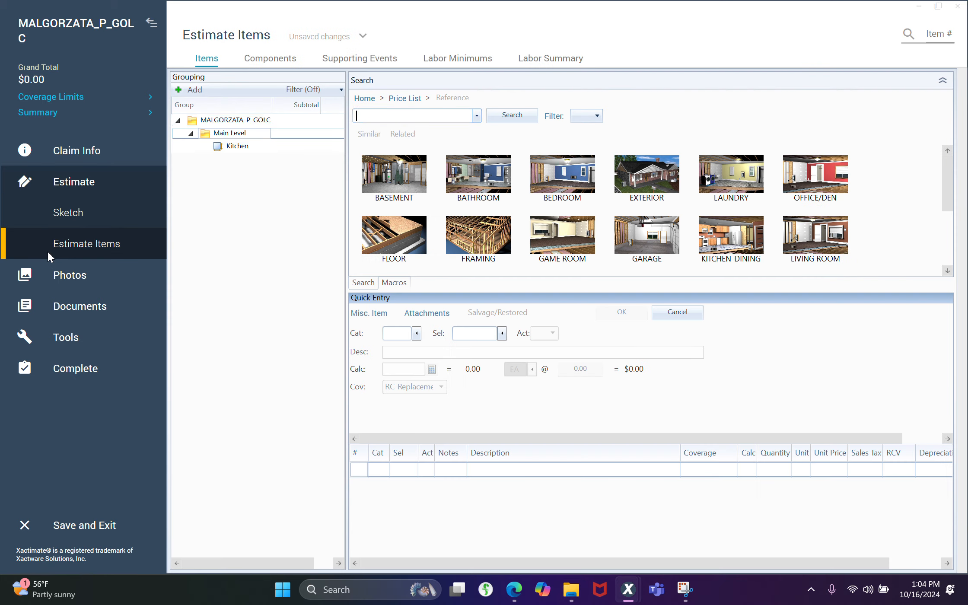
click(310, 119)
click(378, 112)
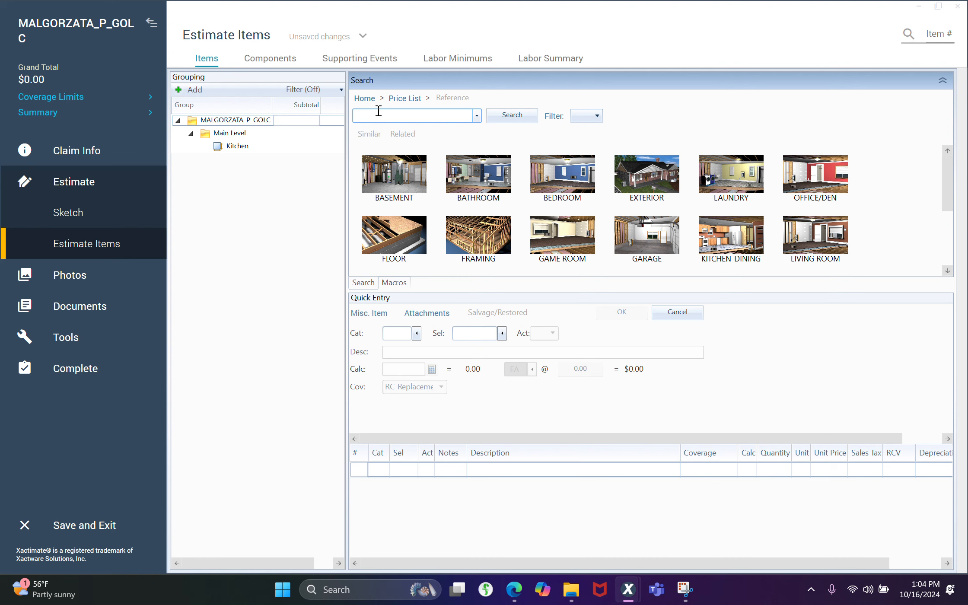
text(emergency)
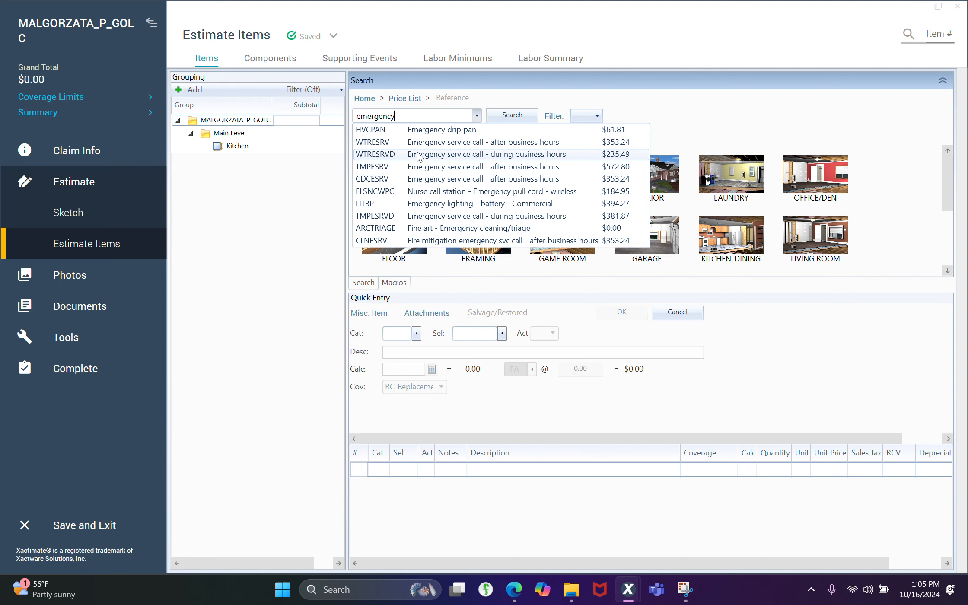
click(418, 154)
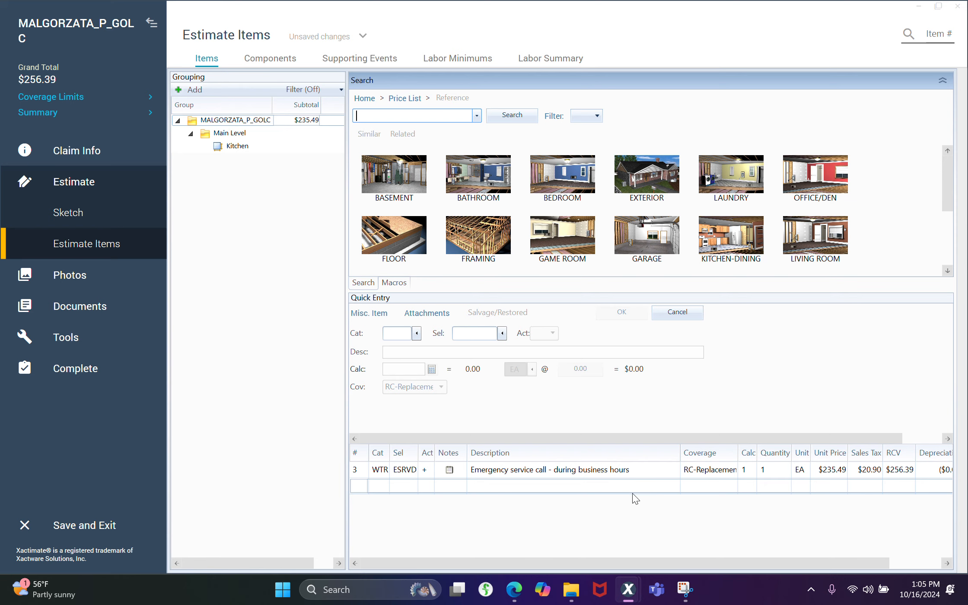
Load all the images from the insured's desktop folder into the estimate's Unassigned photos
click(98, 276)
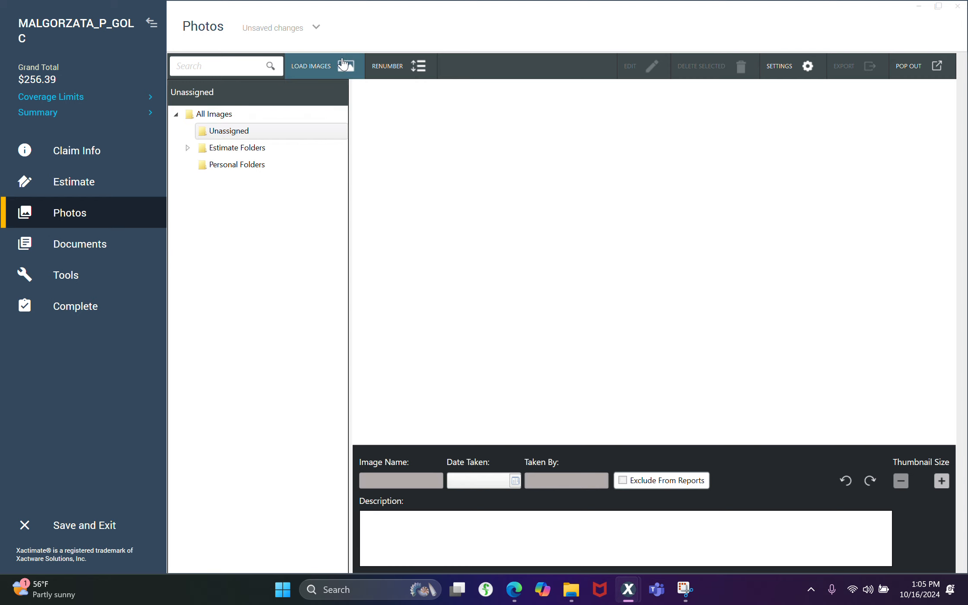
click(301, 70)
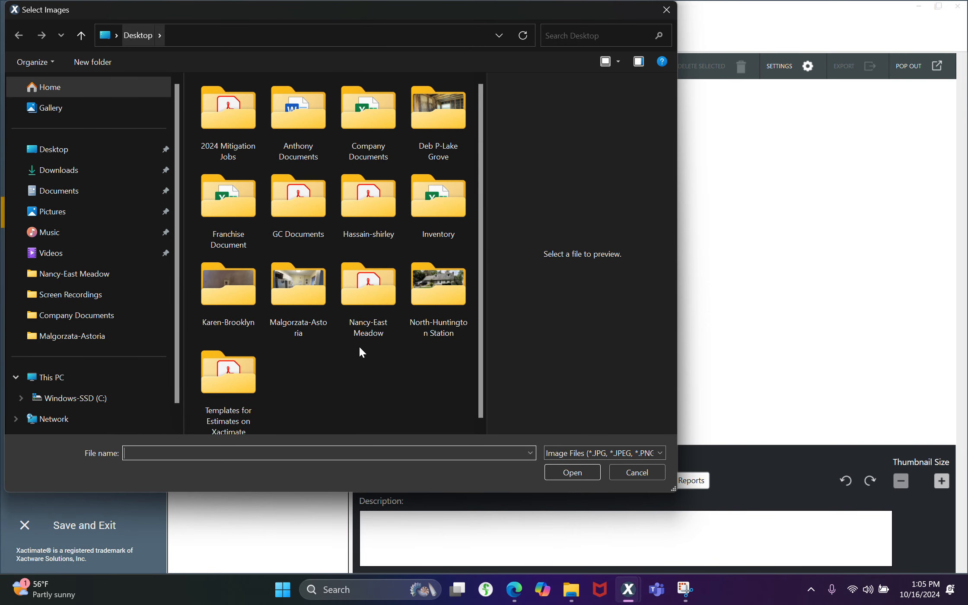
double_click(305, 296)
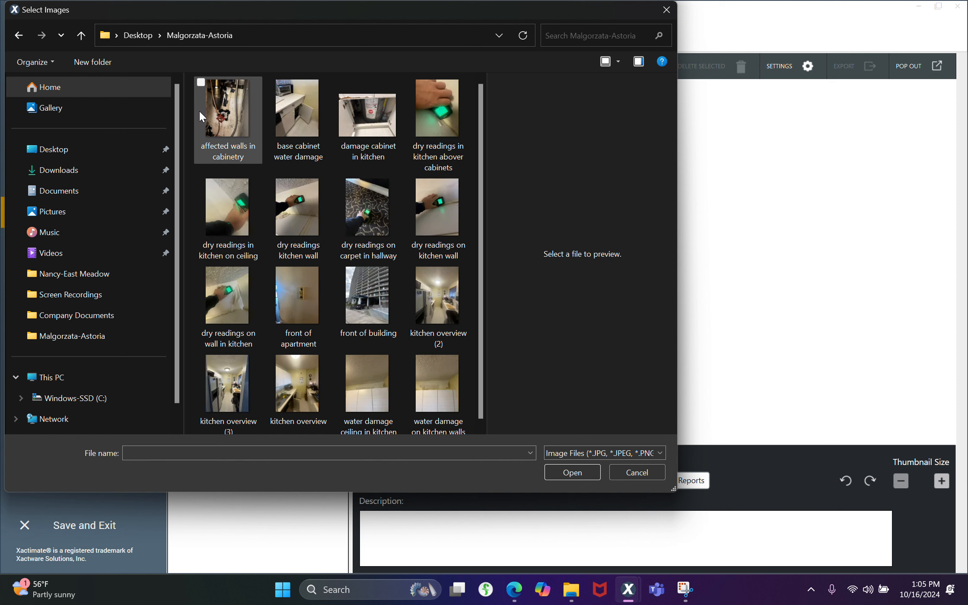
drag(191, 102, 496, 557)
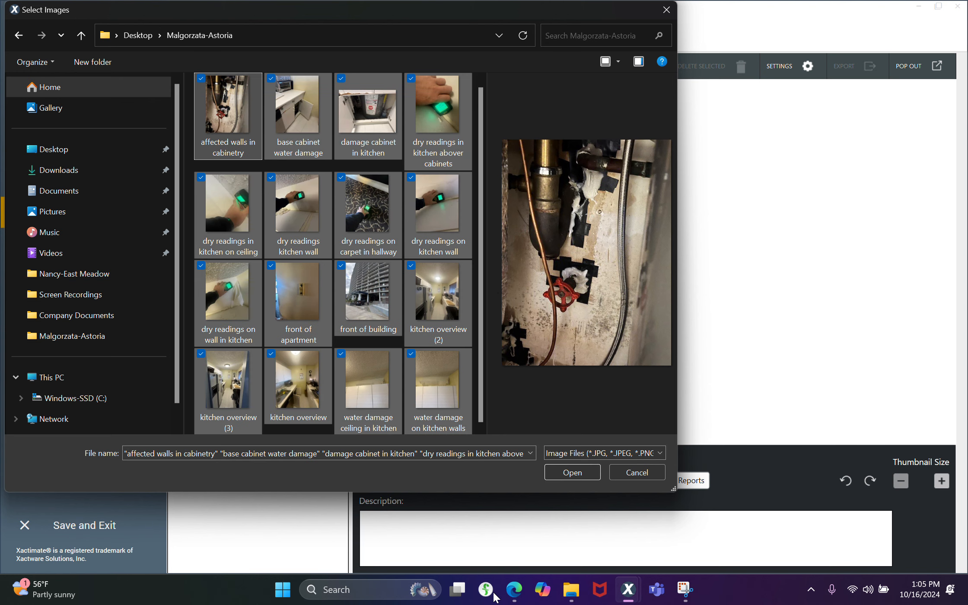
click(572, 472)
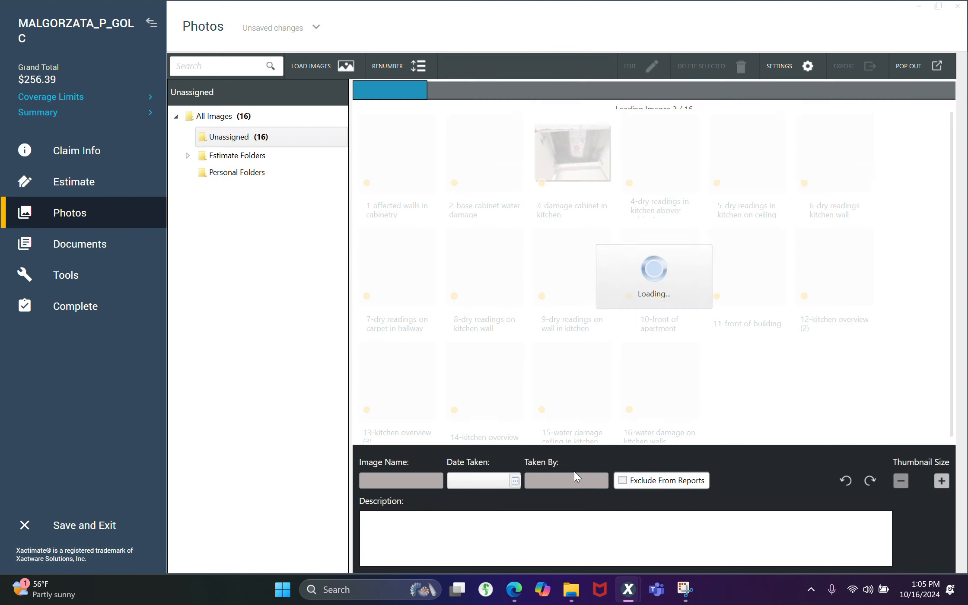
Reorder the Unassigned photos so "front of building" comes first and "front of apartment" second
click(737, 263)
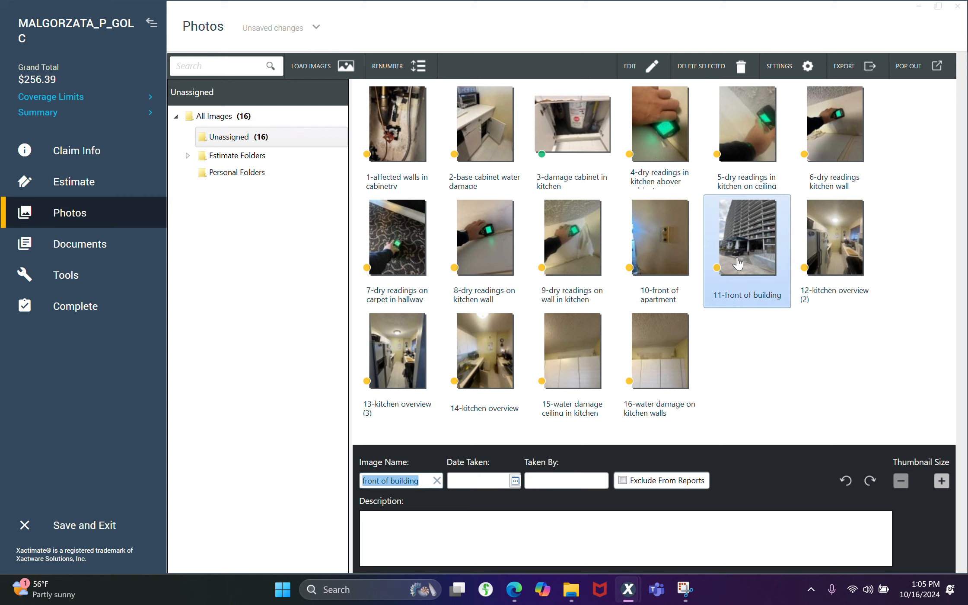
drag(737, 262, 381, 148)
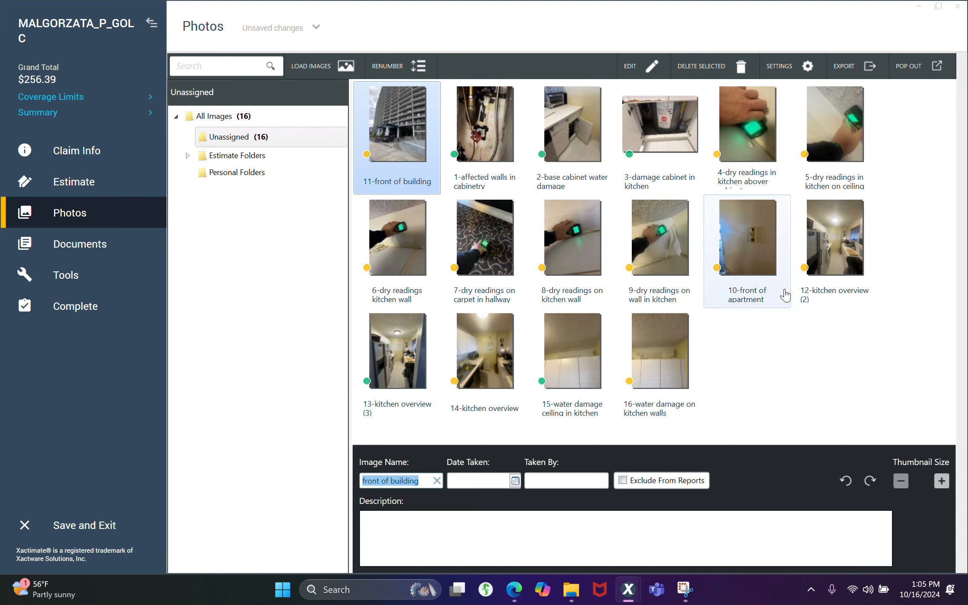
click(761, 235)
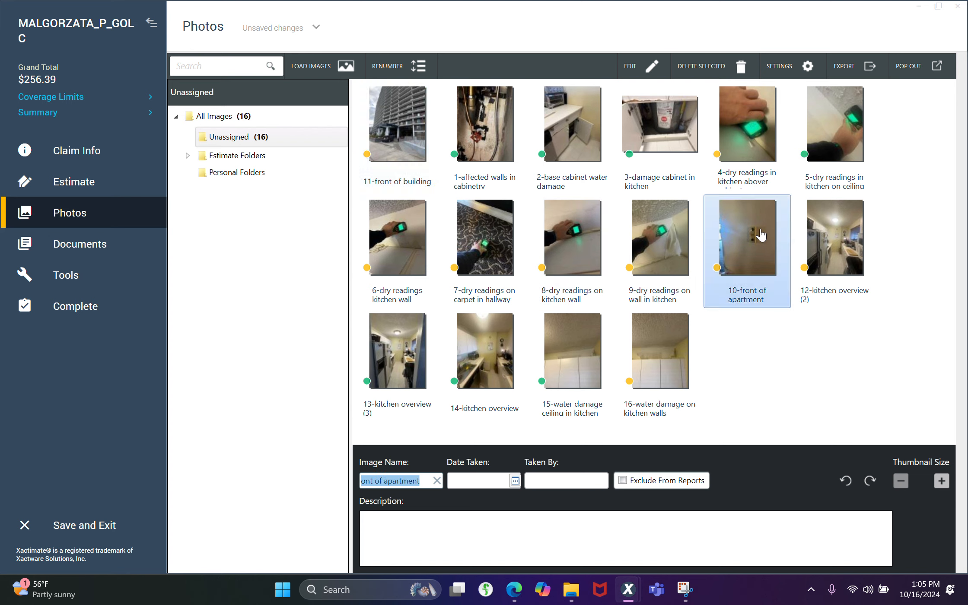
drag(761, 235, 474, 146)
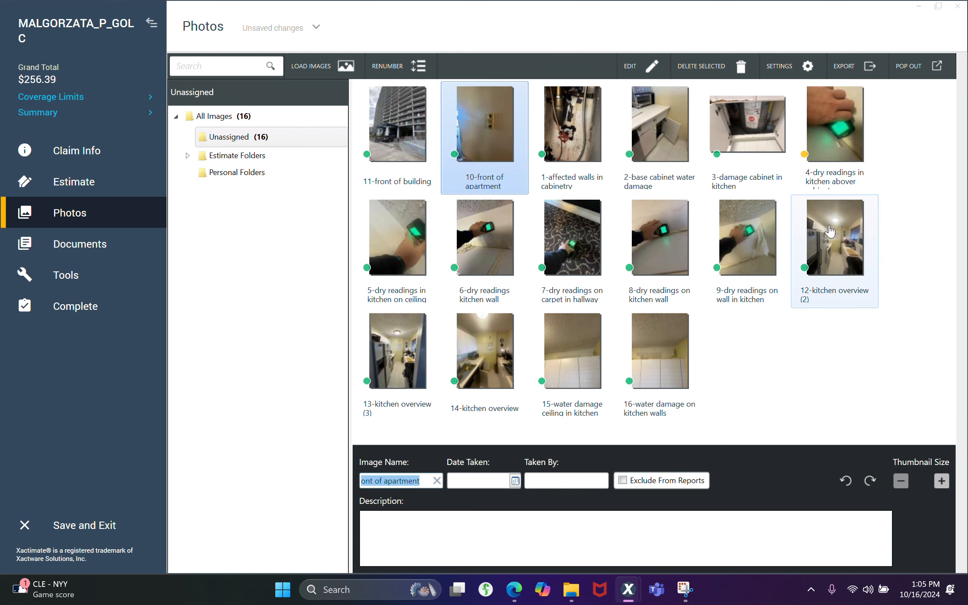
Run the estimate inspection and bypass the Emergency Service Call finding with the reason "The area was dry from any water damage"
click(83, 305)
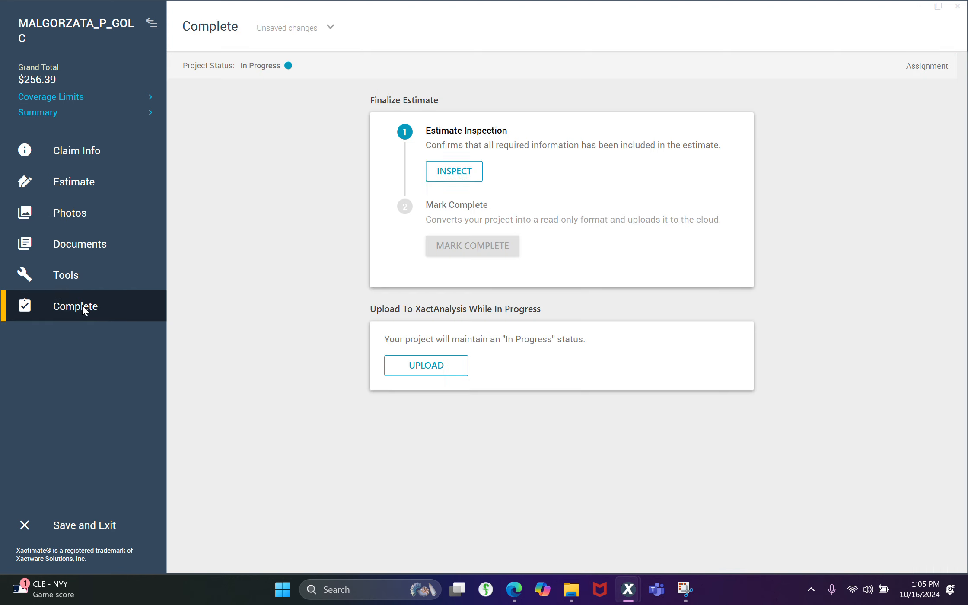
click(448, 173)
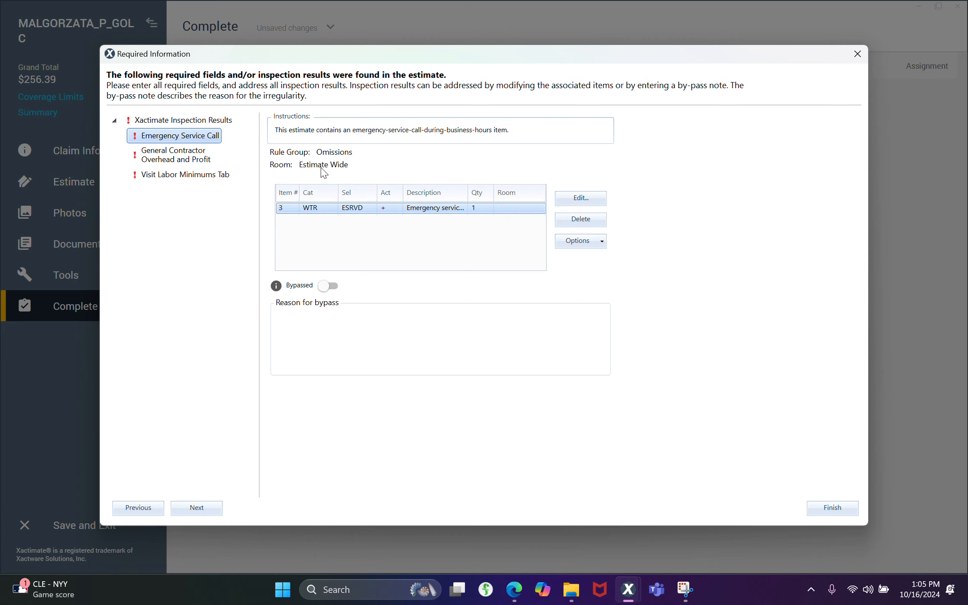
click(331, 287)
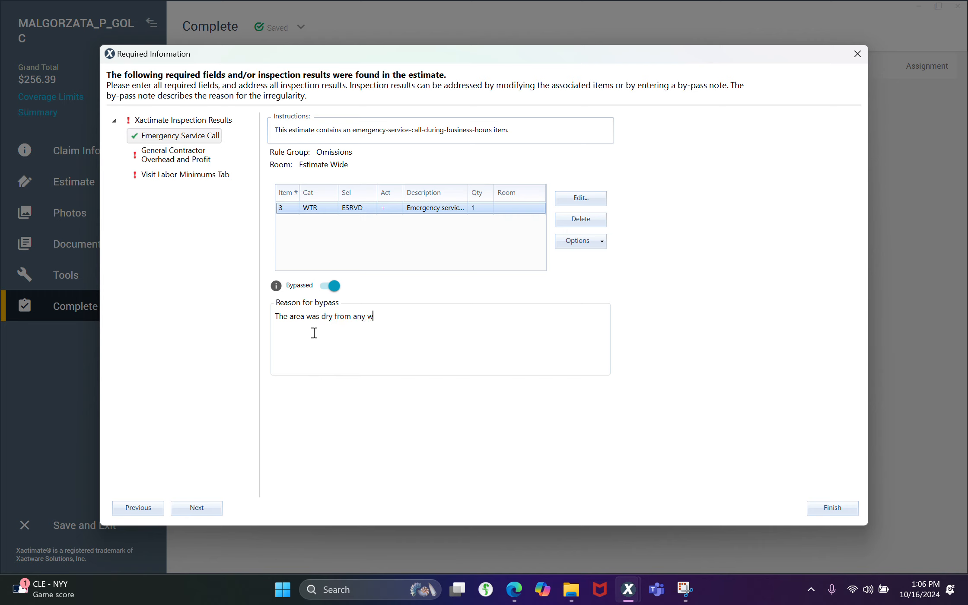
text(damage.)
Resolve the remaining inspection findings by continuing without adding GCOP and not applying the water extract/remediation labor minimum, and finish the inspection
click(195, 163)
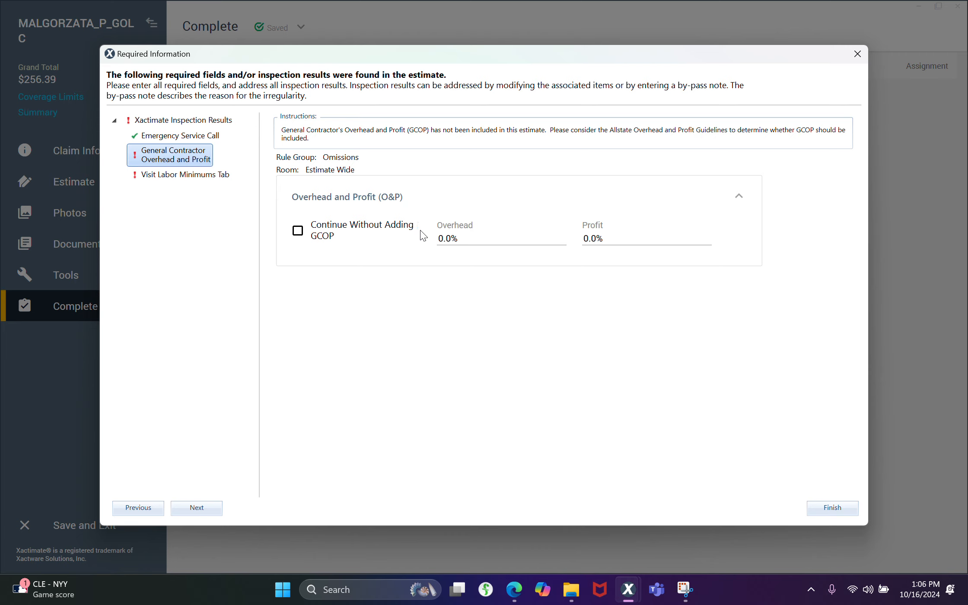
click(300, 233)
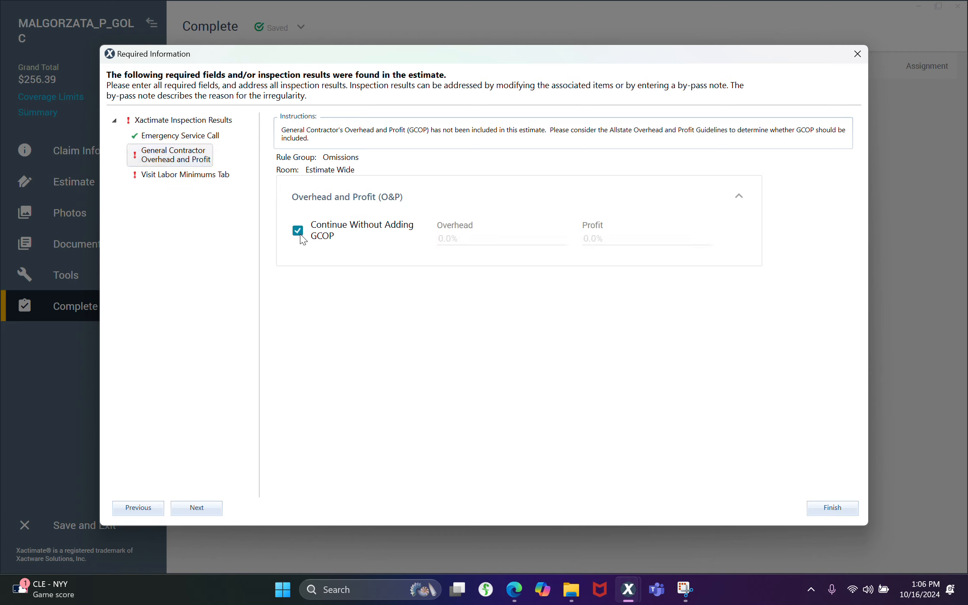
click(217, 177)
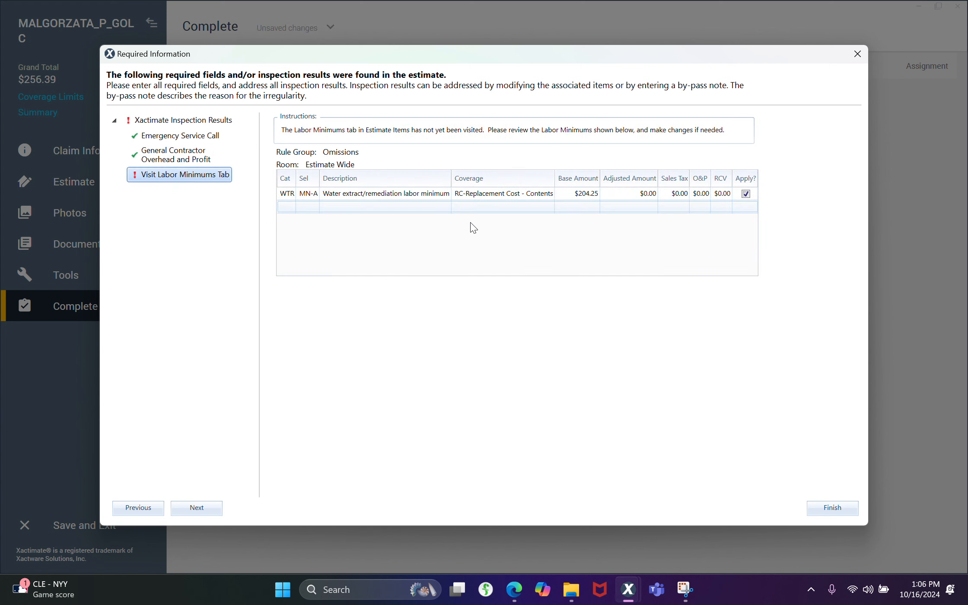
click(746, 194)
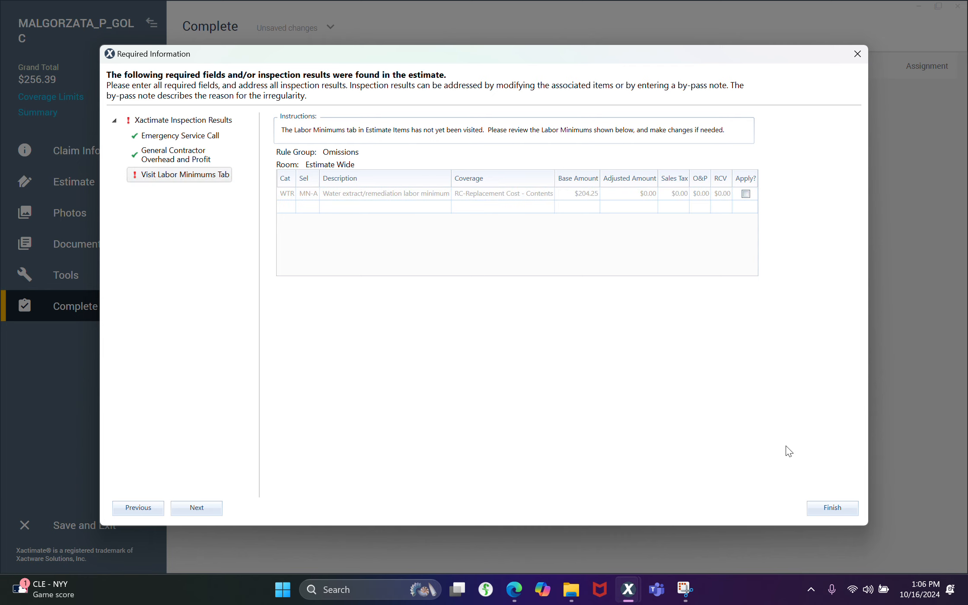
click(833, 508)
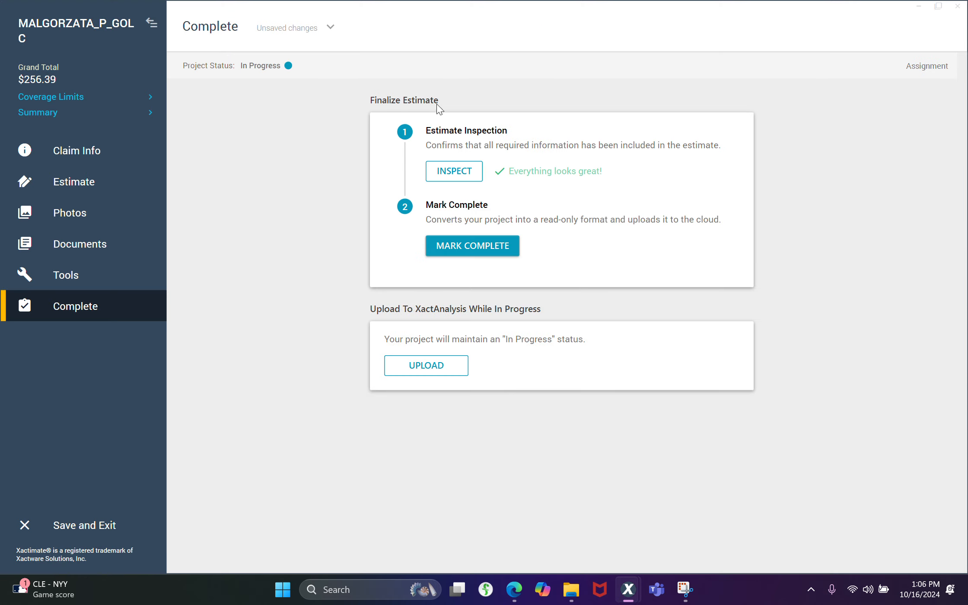
Upload the estimate to XactAnalysis and mark it complete with resequenced line numbers, saving and exiting the project
click(423, 380)
click(464, 245)
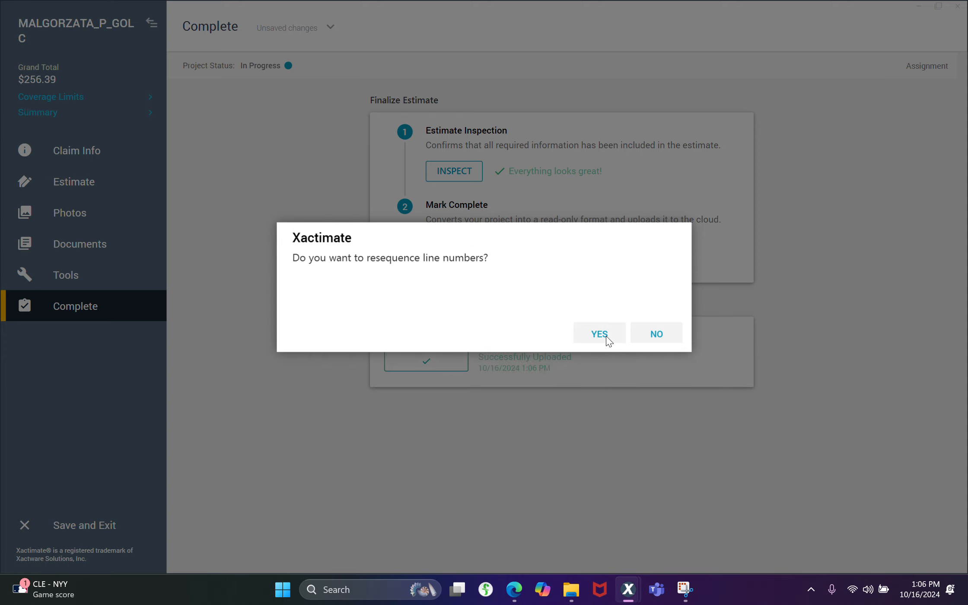
click(606, 337)
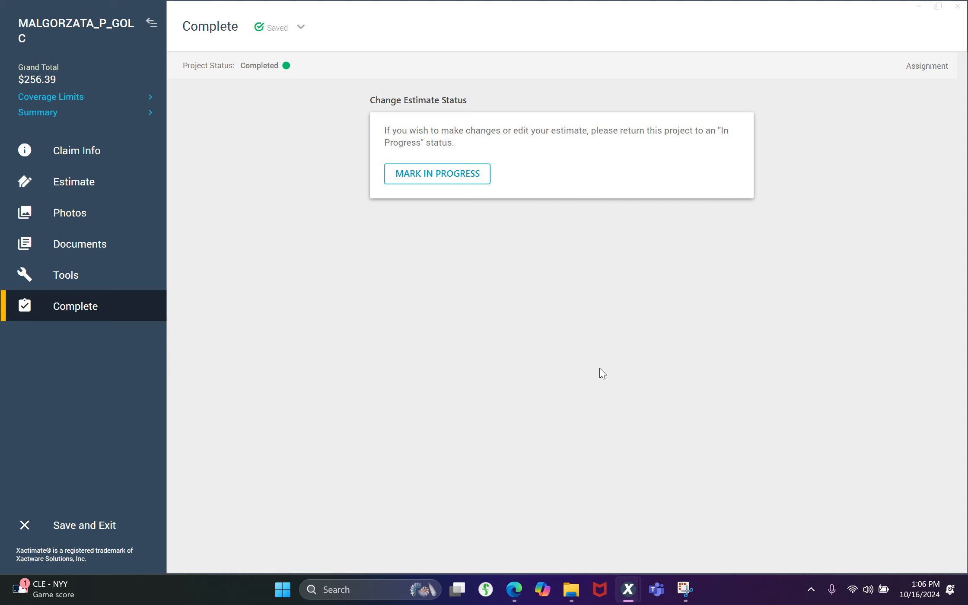
click(88, 536)
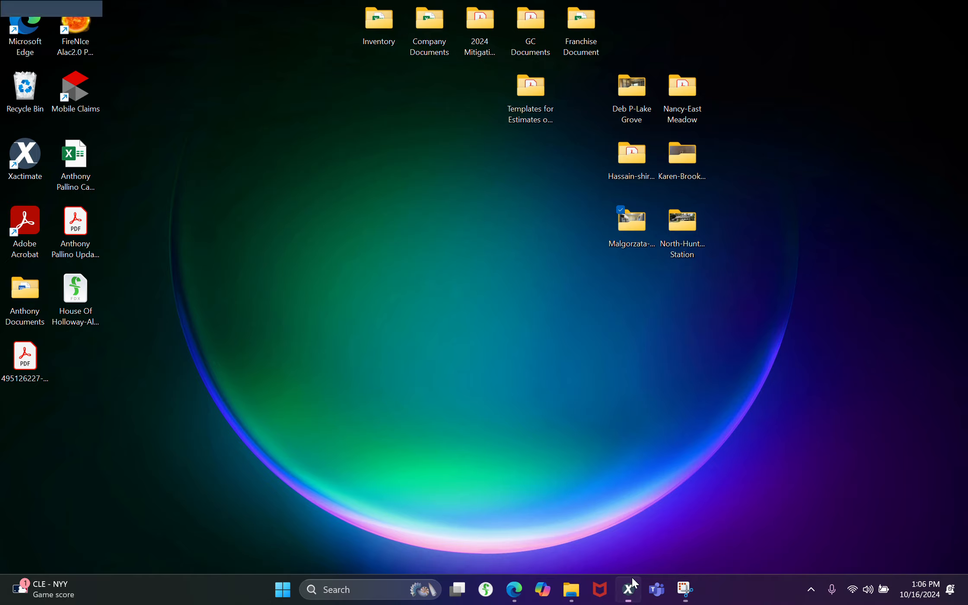
click(631, 576)
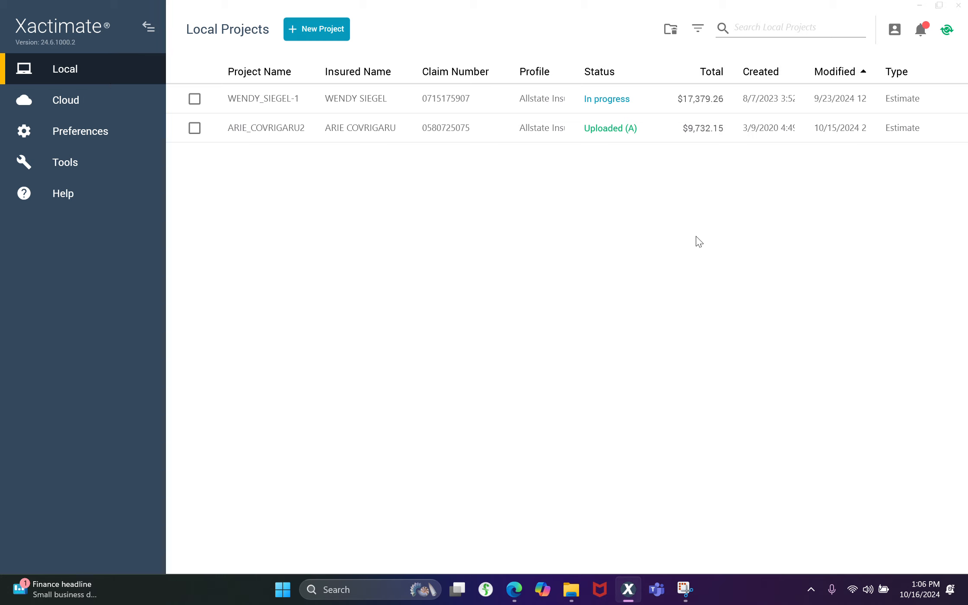
Switch to XactAnalysis in the browser, reload the assignment detail and check its notes, documents and photos
click(524, 600)
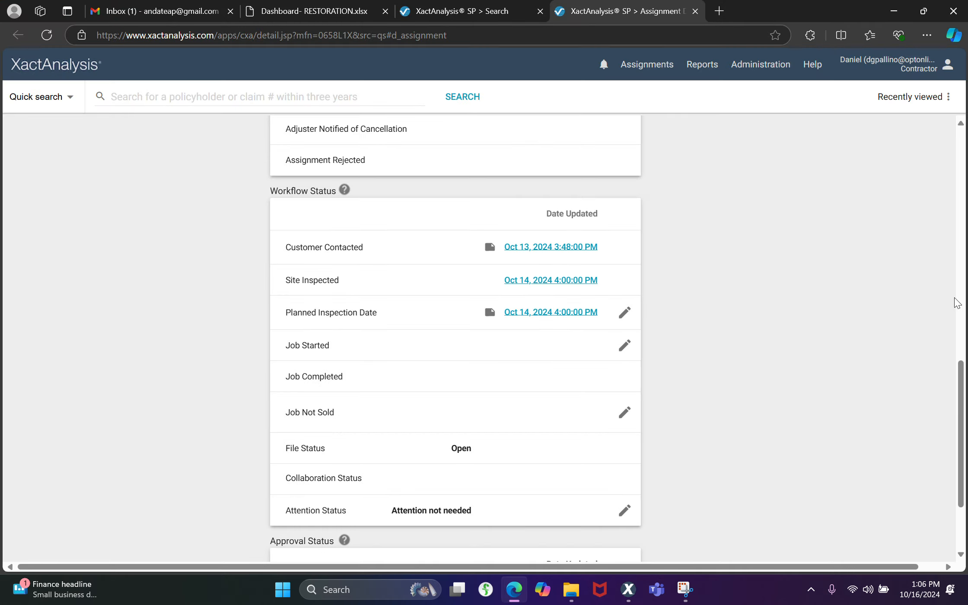
drag(963, 404, 962, 173)
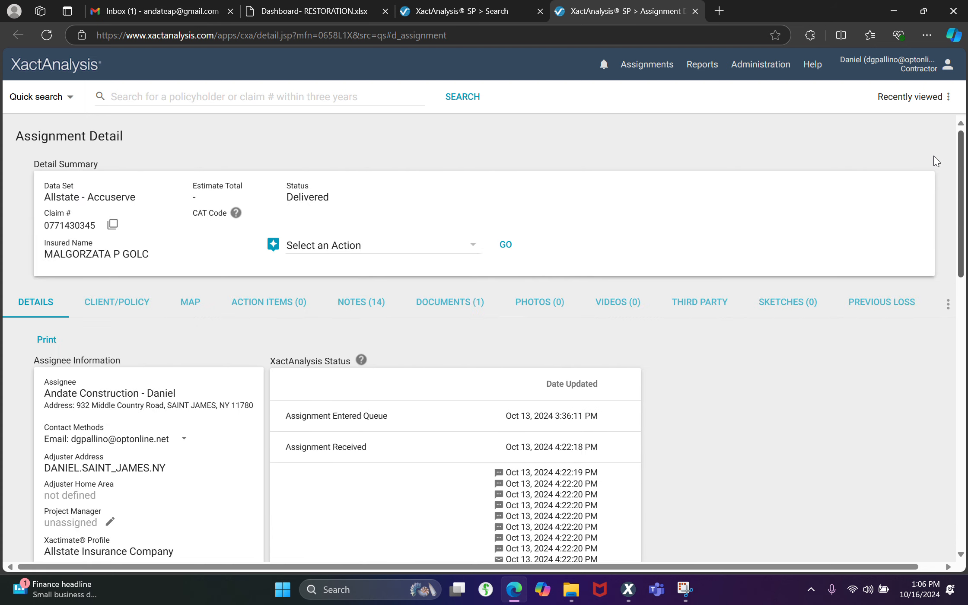
click(179, 36)
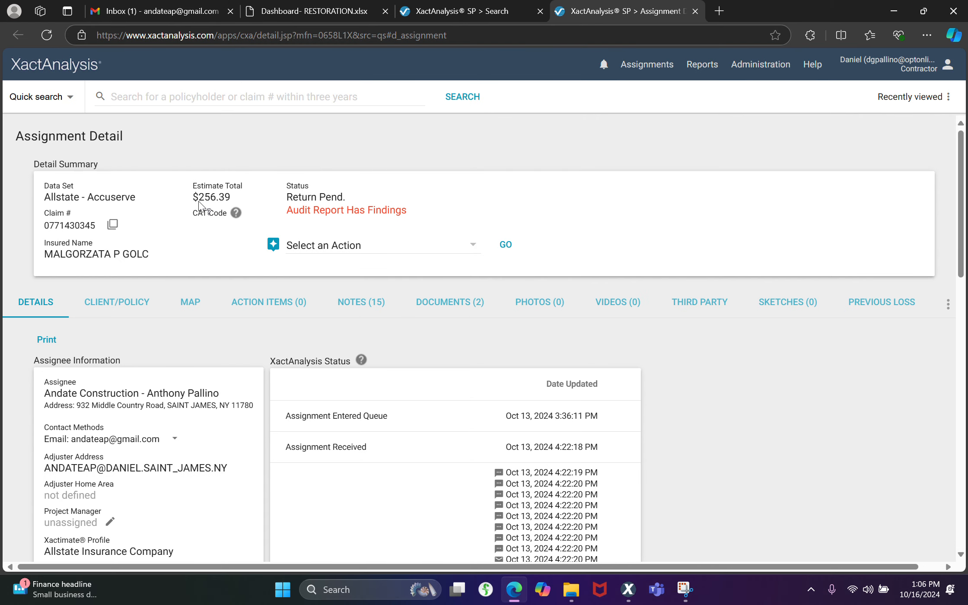
click(374, 304)
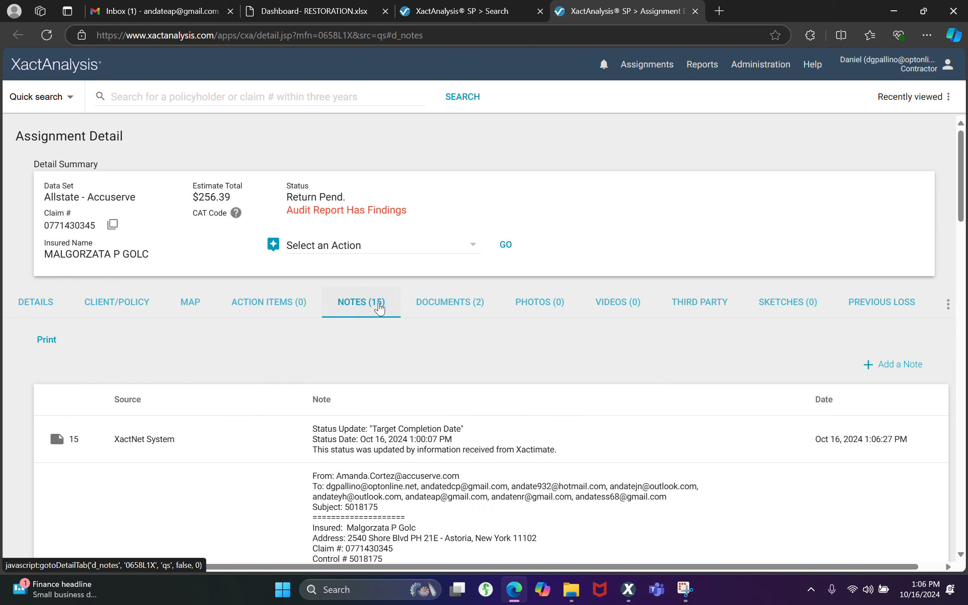
click(451, 316)
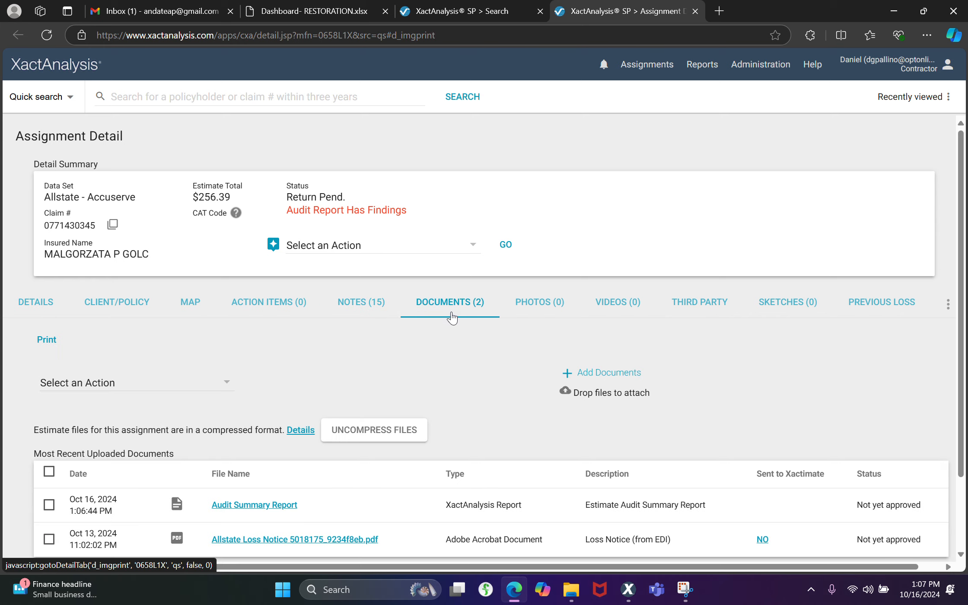
click(521, 302)
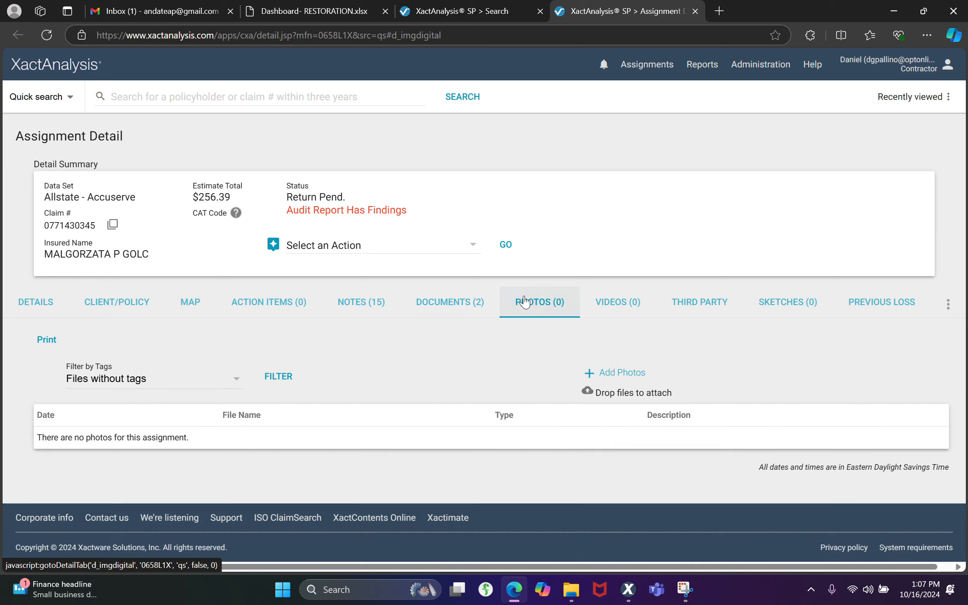
Reload the assignment and review every page of the FINAL DRAFT WITH/WITHOUT REMOVAL DEPRECIATION REPORT among its documents, closing it when done
click(44, 41)
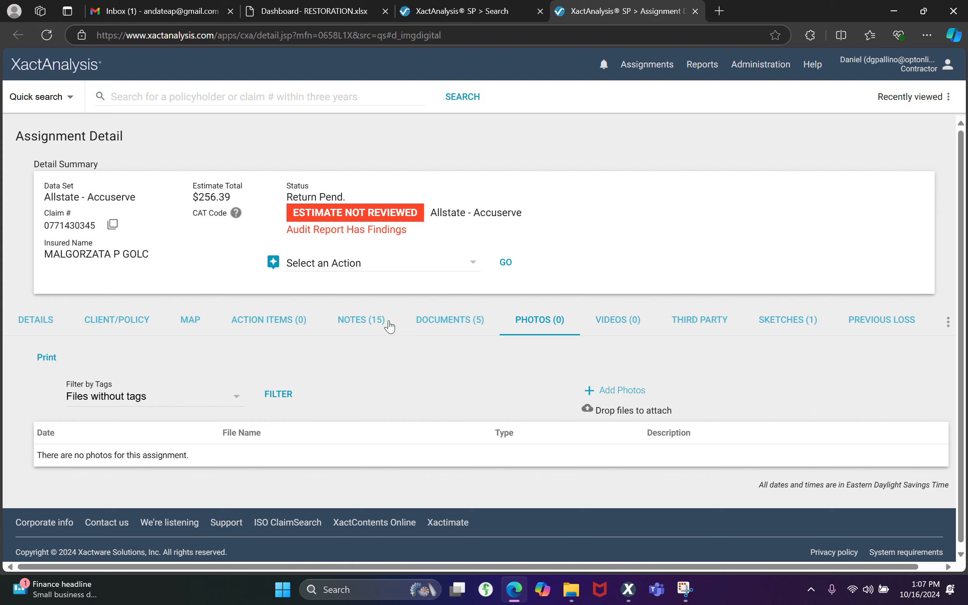
click(442, 324)
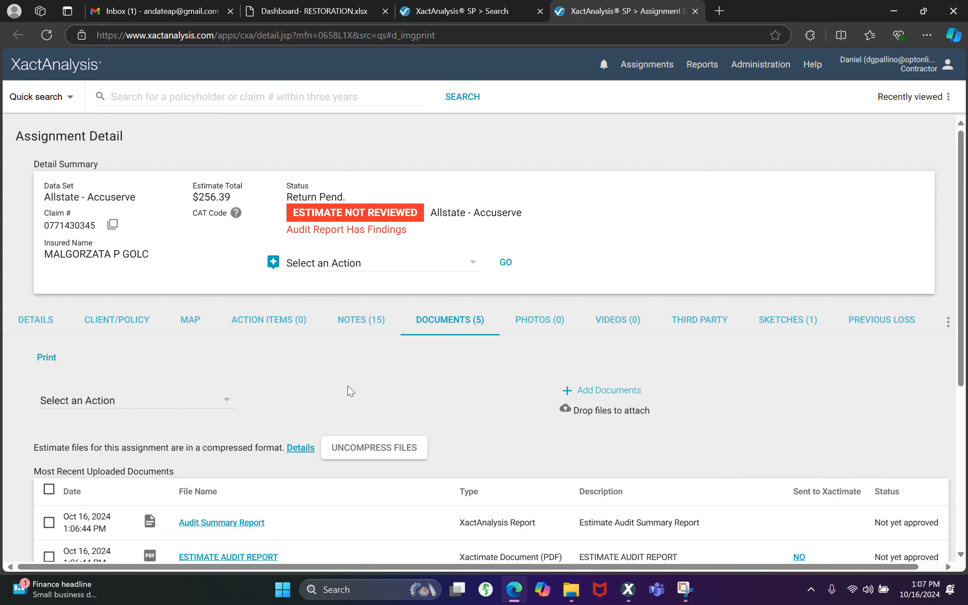
scroll(347, 387, down, 5)
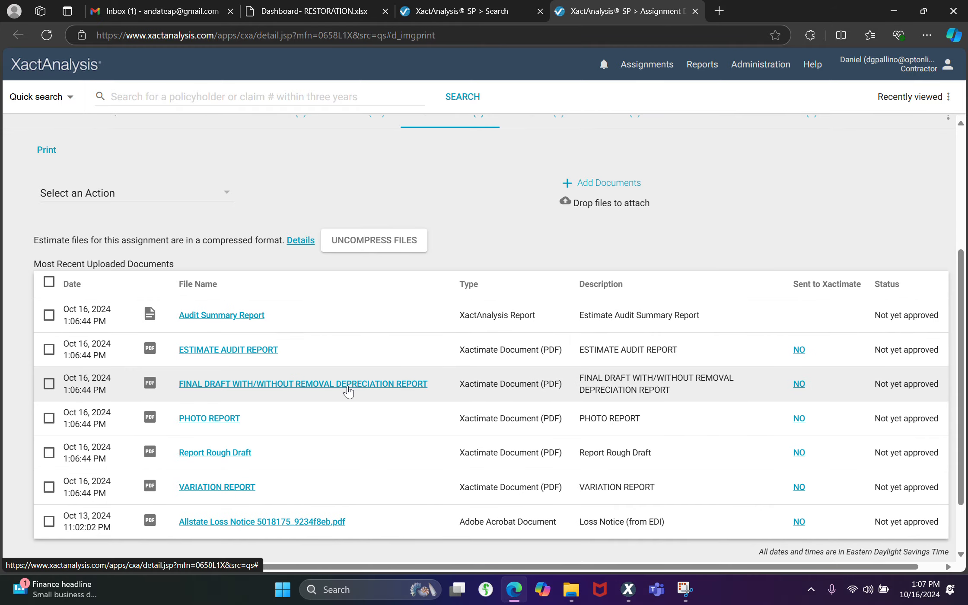
click(347, 386)
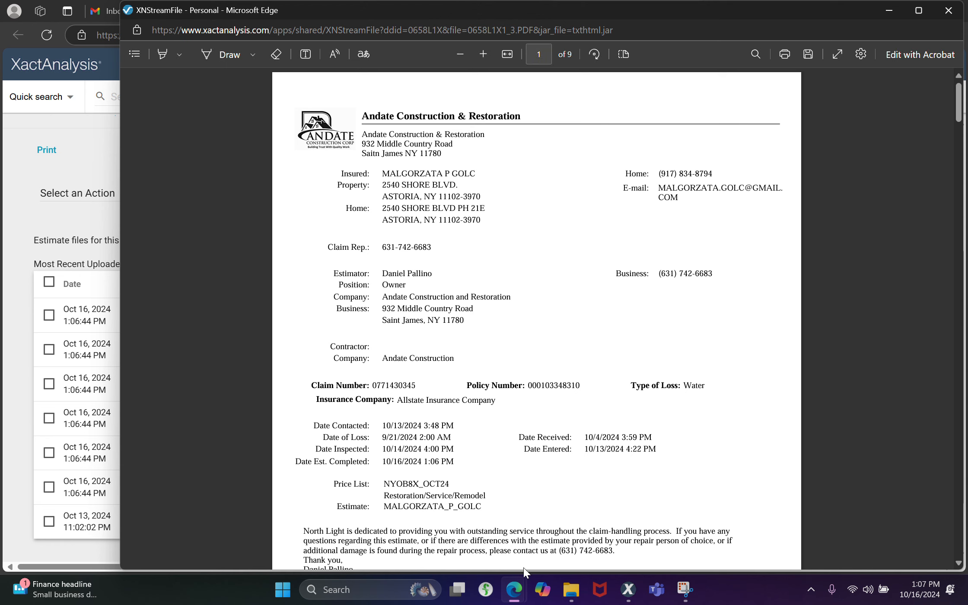
scroll(523, 567, down, 6)
scroll(523, 567, down, 8)
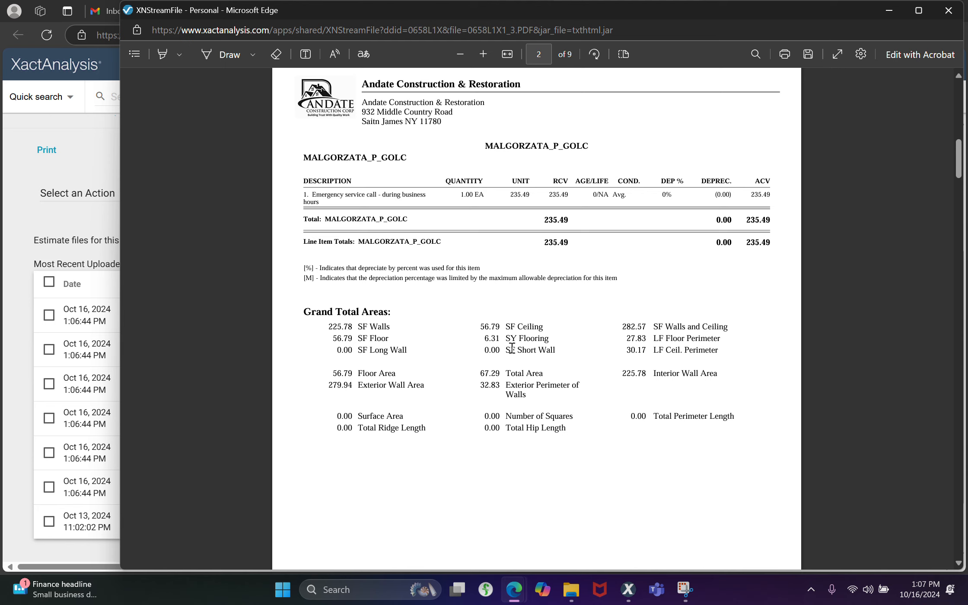
scroll(511, 348, down, 1)
scroll(512, 347, down, 10)
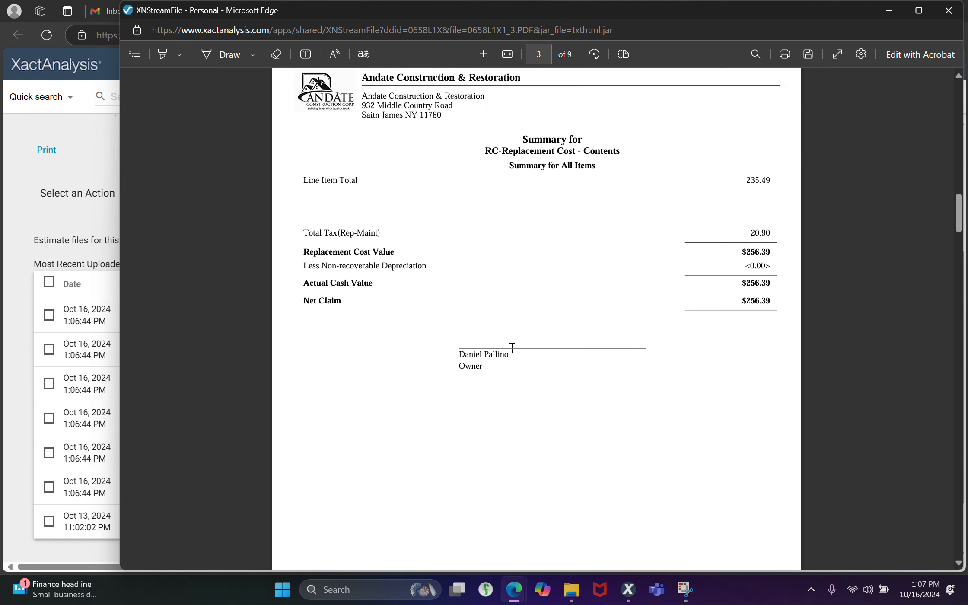
scroll(512, 347, down, 20)
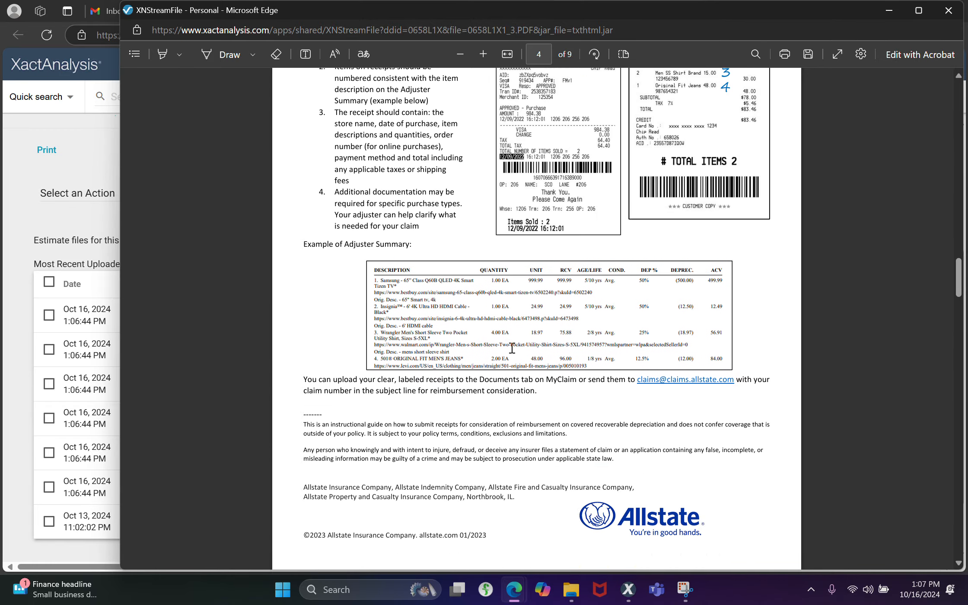
scroll(511, 348, down, 10)
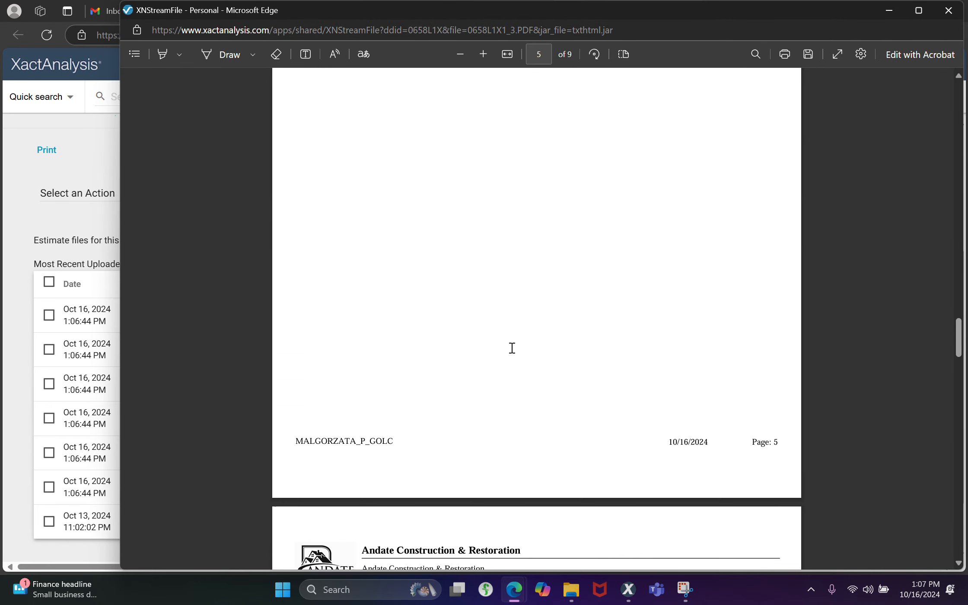
scroll(511, 348, down, 20)
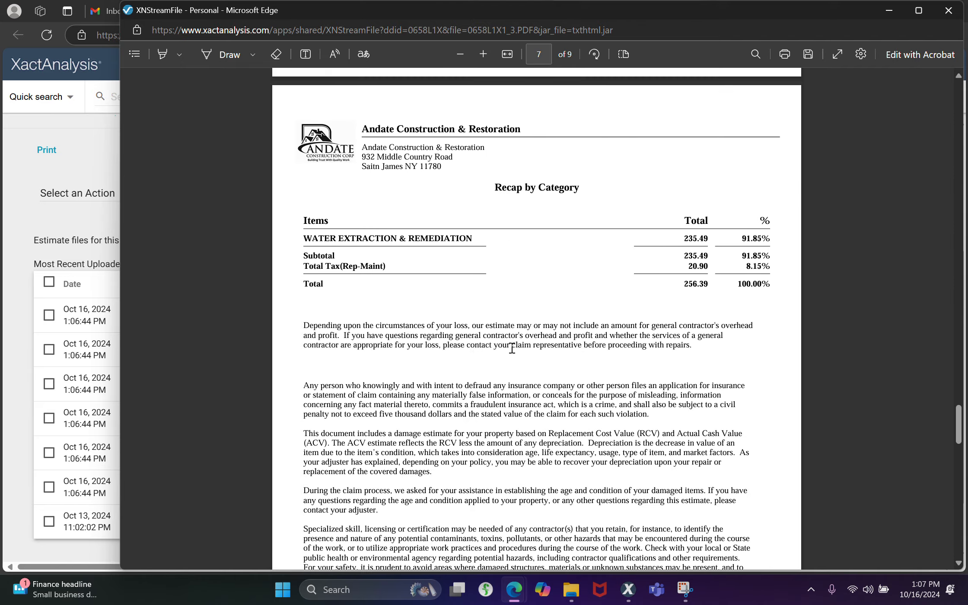
scroll(511, 348, down, 5)
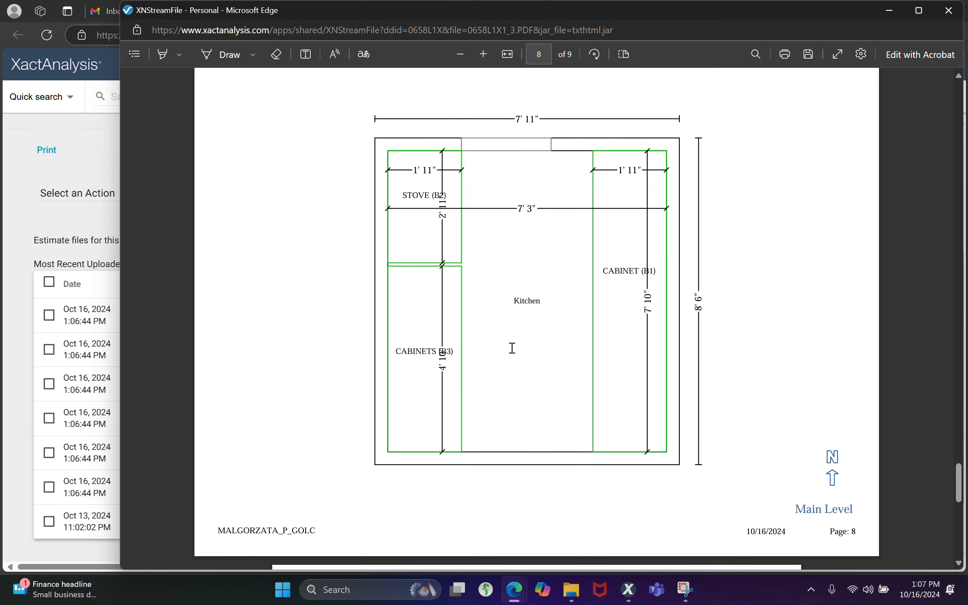
scroll(511, 347, down, 10)
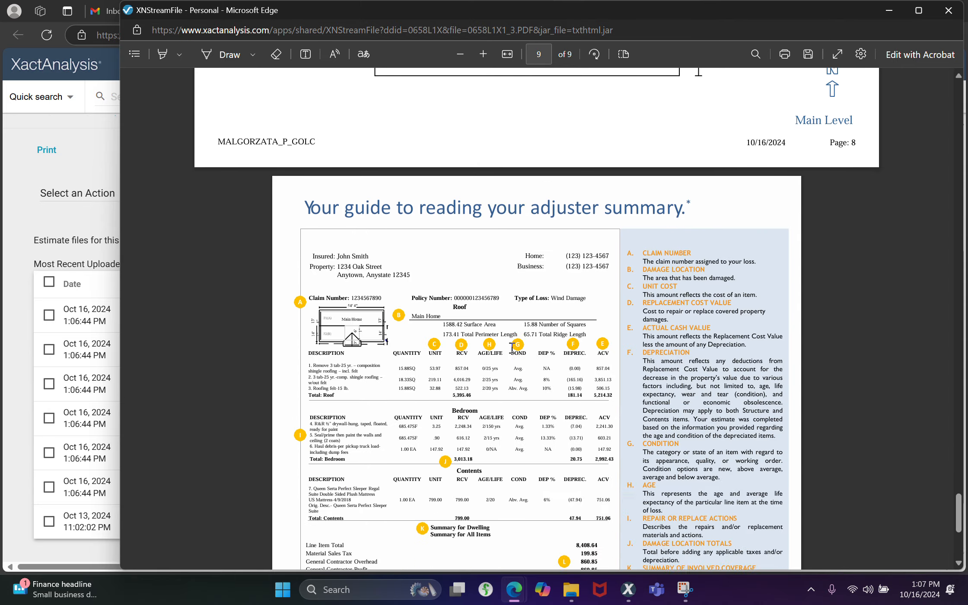
click(947, 10)
scroll(527, 187, up, 5)
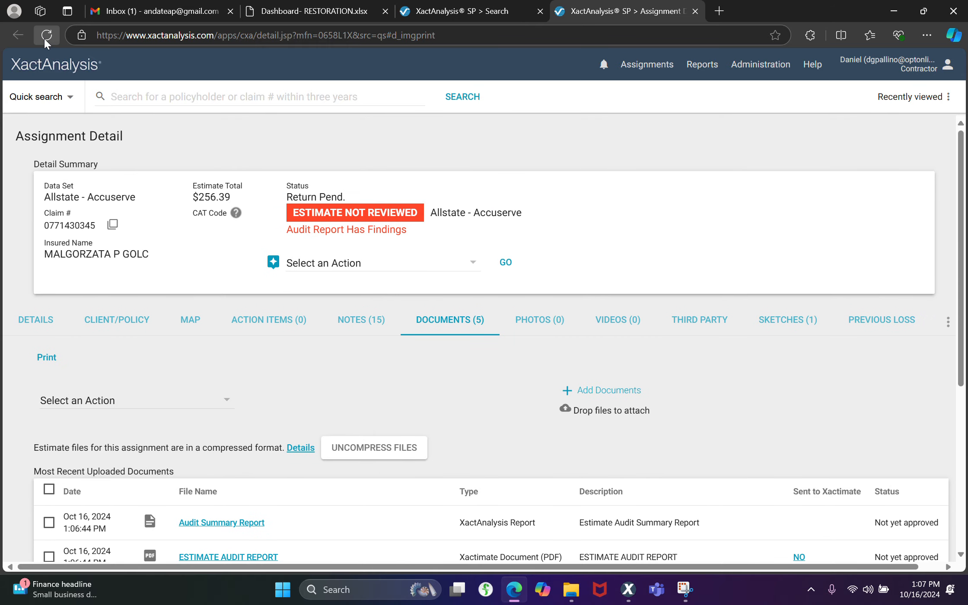
Reload the assignment and examine the full list of uploaded photos with their descriptions, and open its notes
click(46, 37)
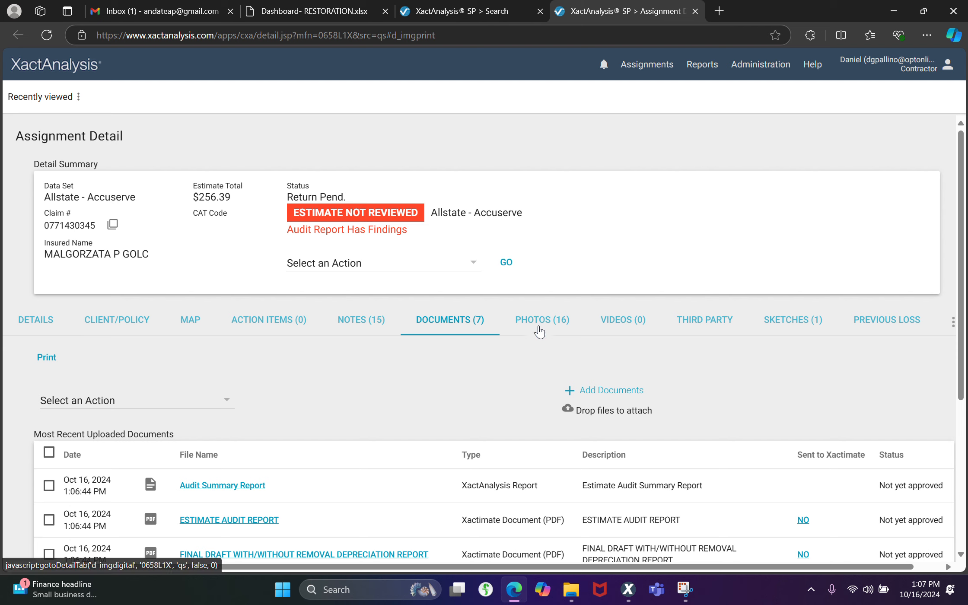
click(539, 331)
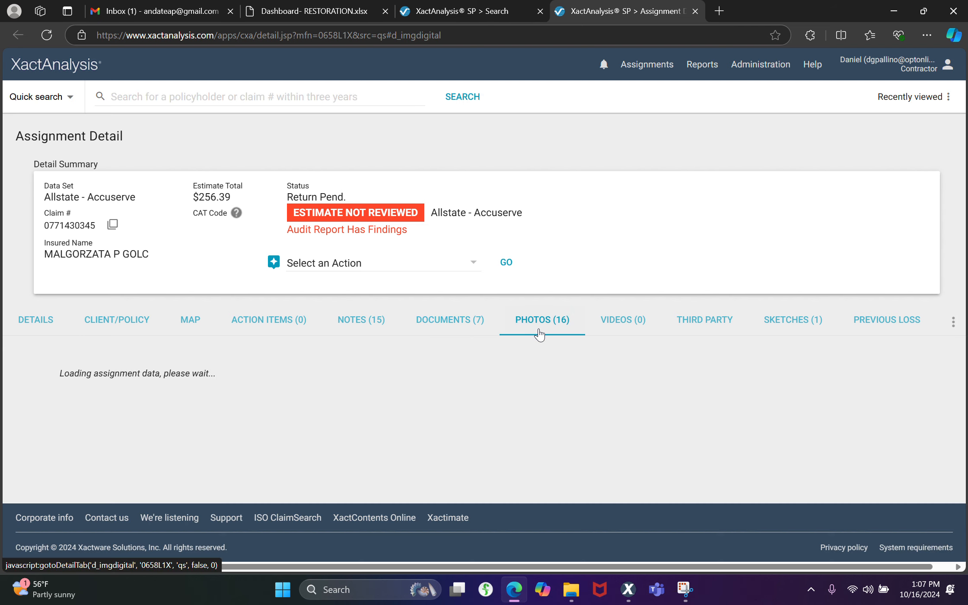
scroll(147, 364, down, 4)
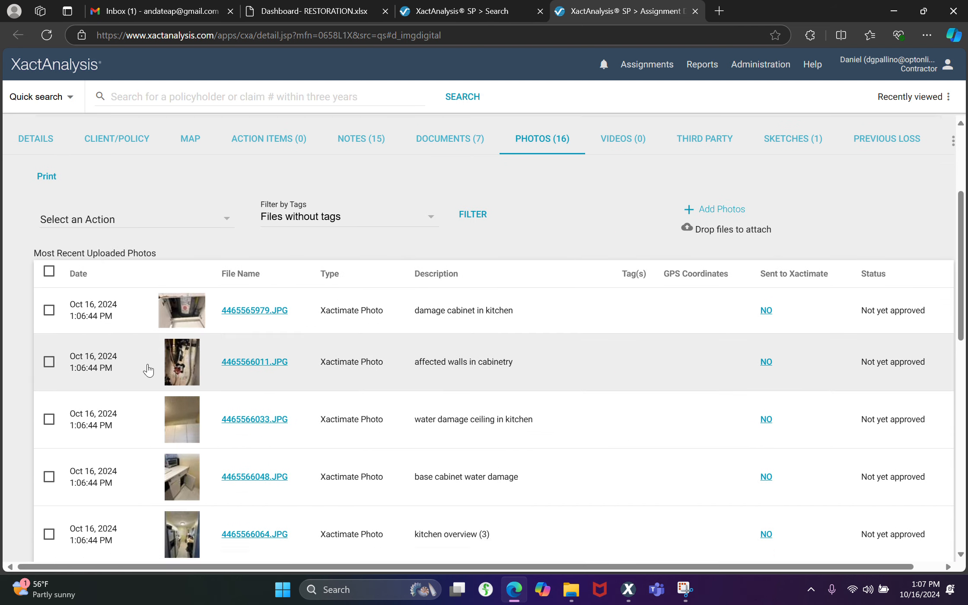
scroll(147, 370, down, 4)
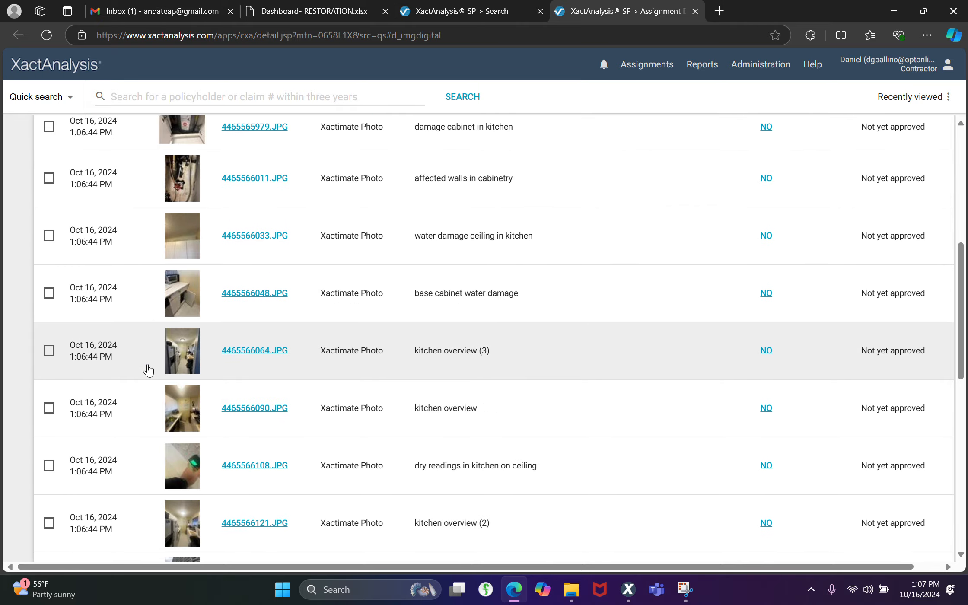
scroll(147, 367, down, 7)
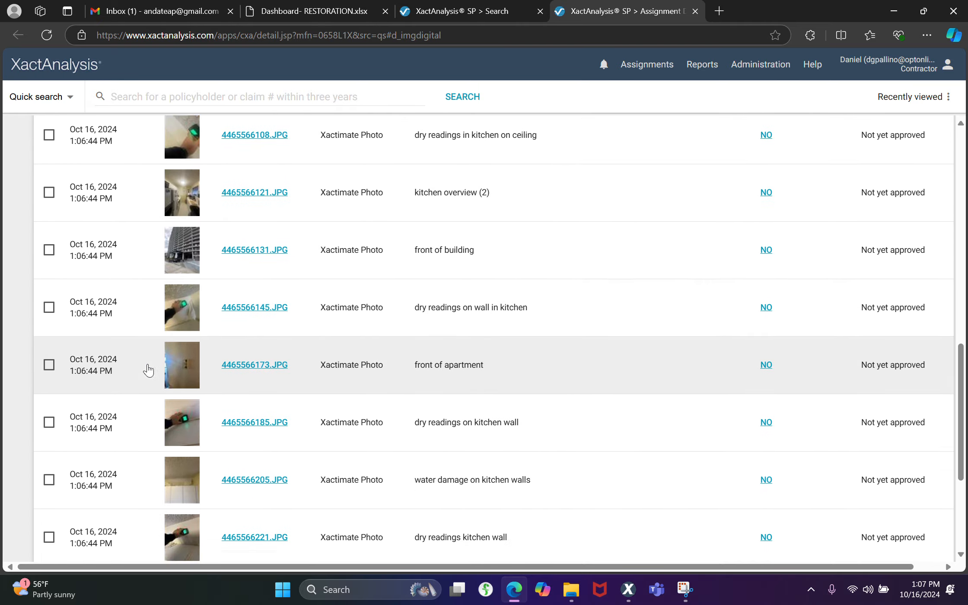
scroll(148, 369, down, 2)
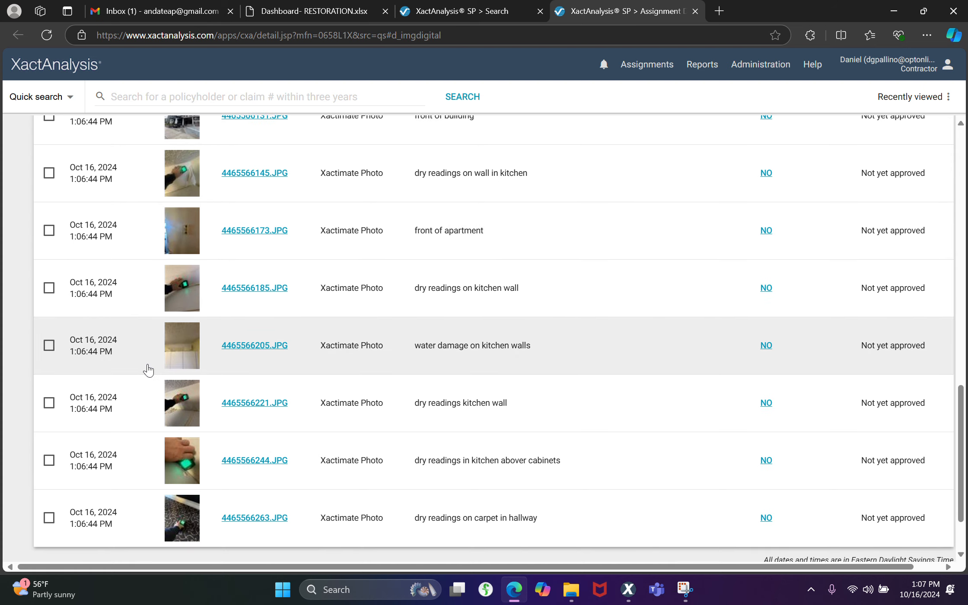
scroll(148, 370, up, 13)
scroll(155, 365, up, 3)
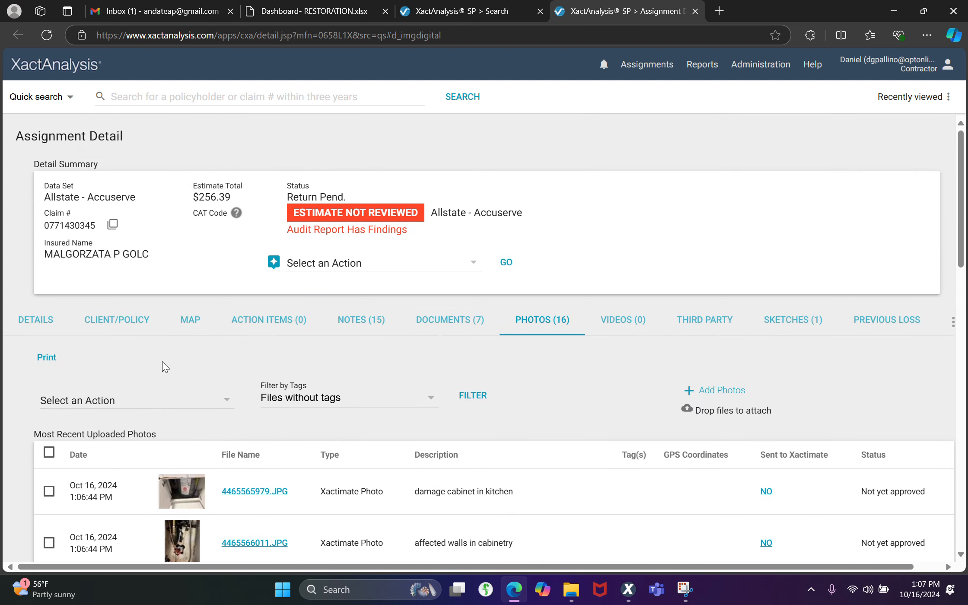
click(352, 321)
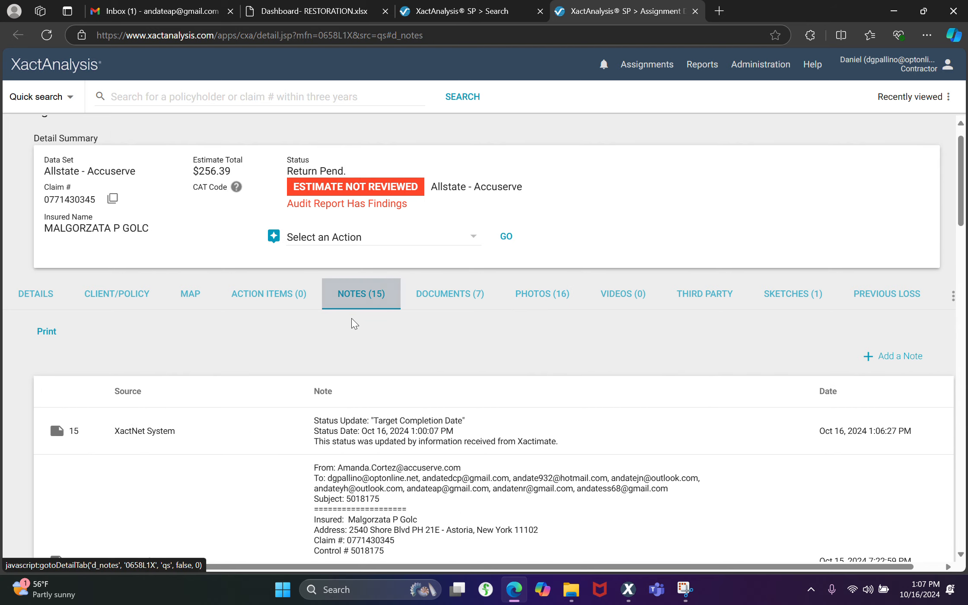
Update the assignment's workflow status to Job Started, keeping the offered time and adding no comment
click(38, 304)
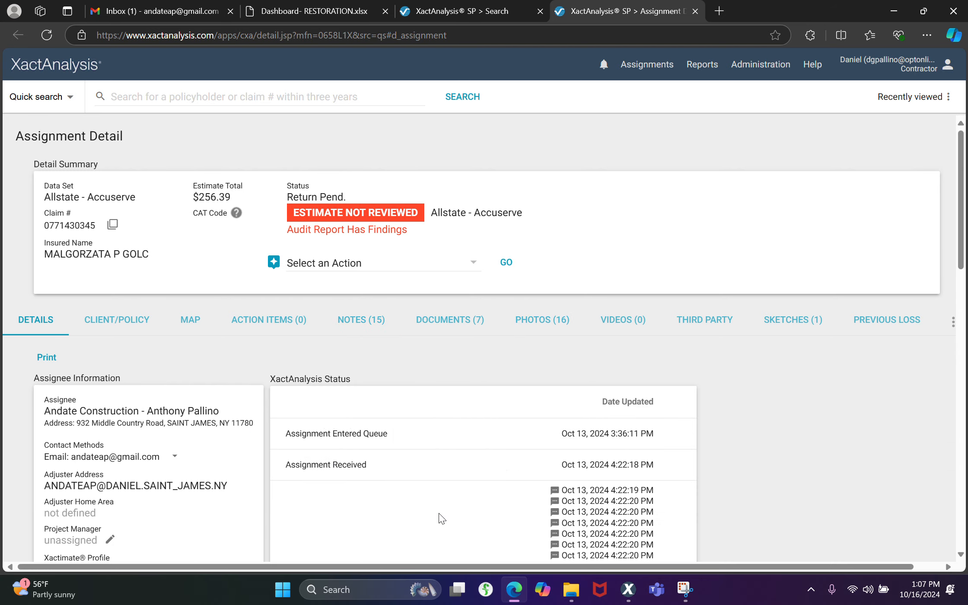
scroll(441, 517, down, 10)
scroll(440, 517, down, 1)
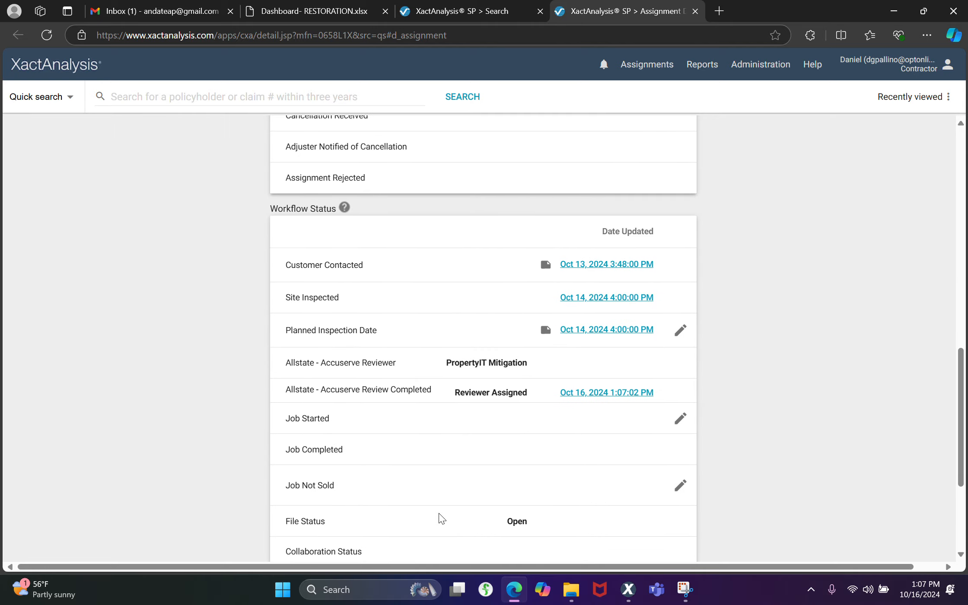
click(679, 417)
scroll(749, 488, down, 5)
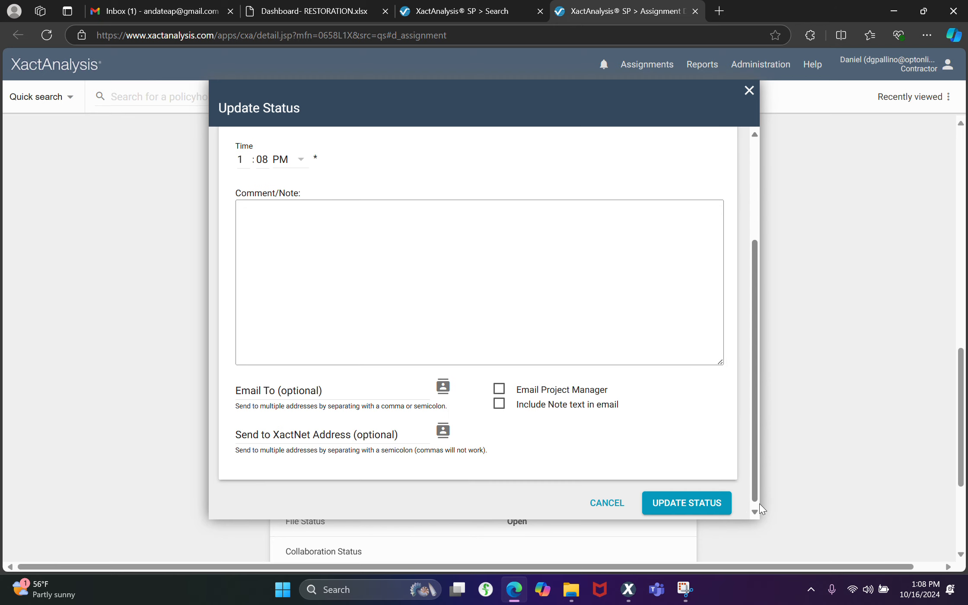
click(714, 500)
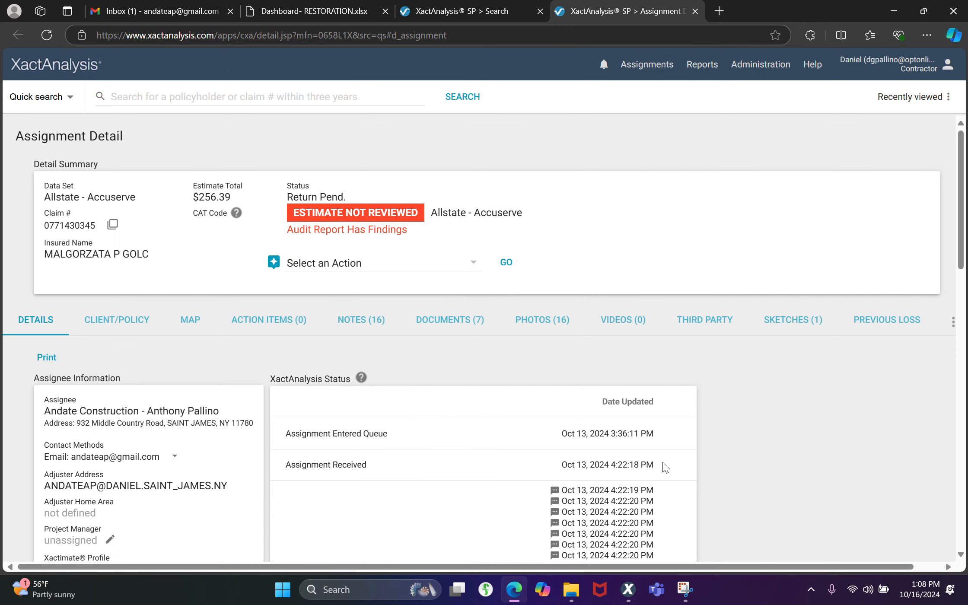
Update the assignment's workflow status to Job Completed with the offered time and no comment, and check the status updates in its notes
scroll(666, 467, down, 15)
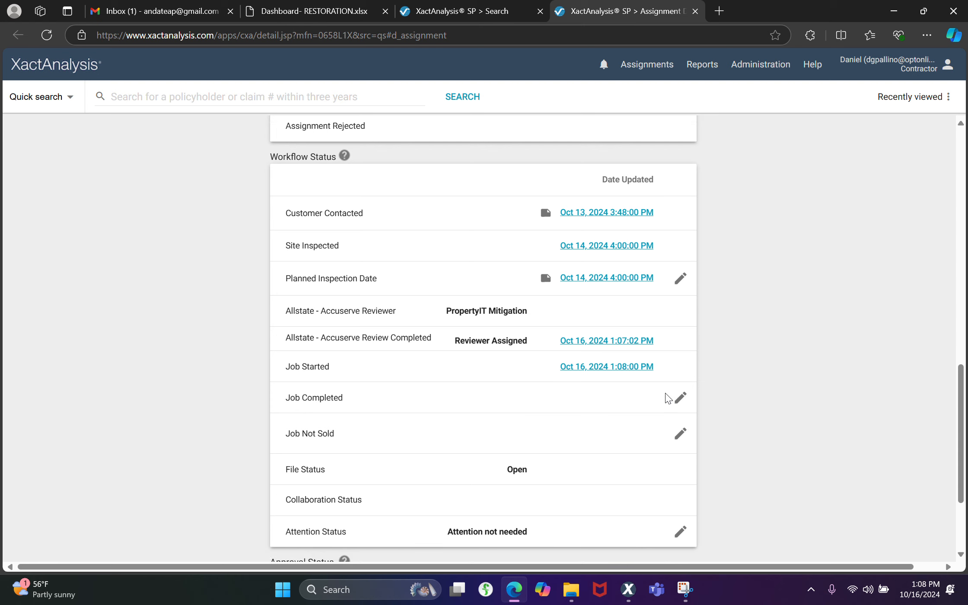
click(680, 397)
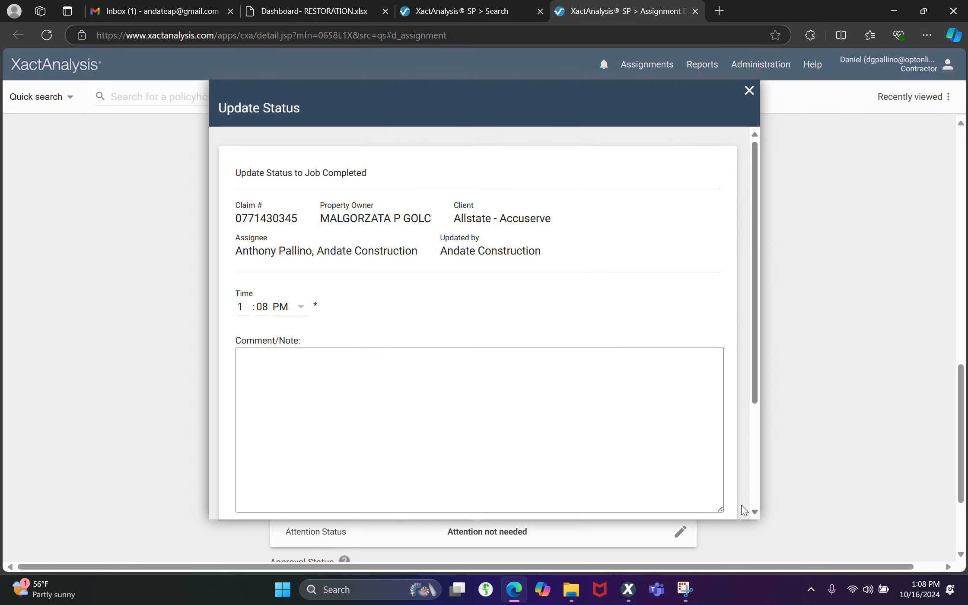
scroll(742, 509, down, 5)
click(679, 498)
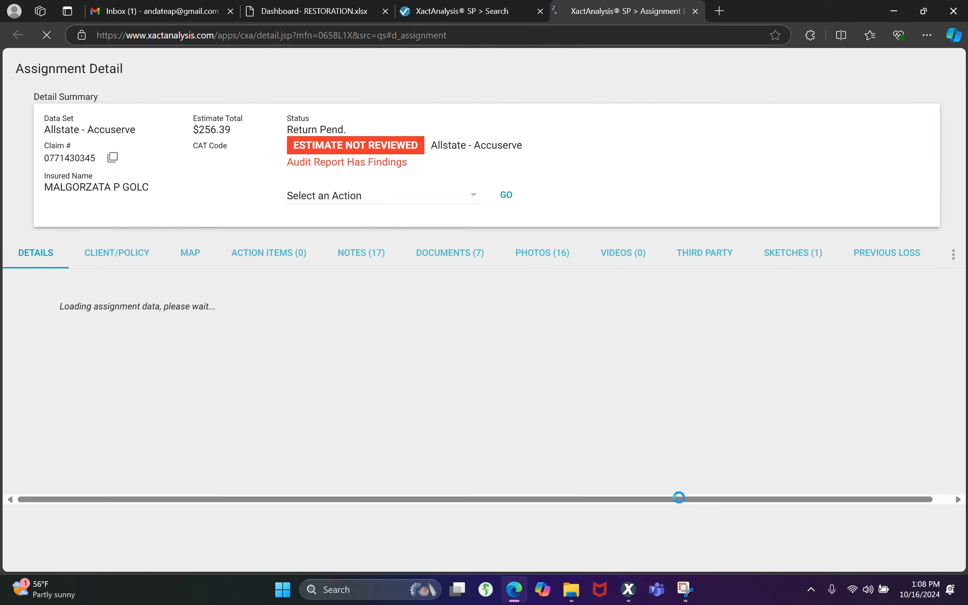
click(348, 319)
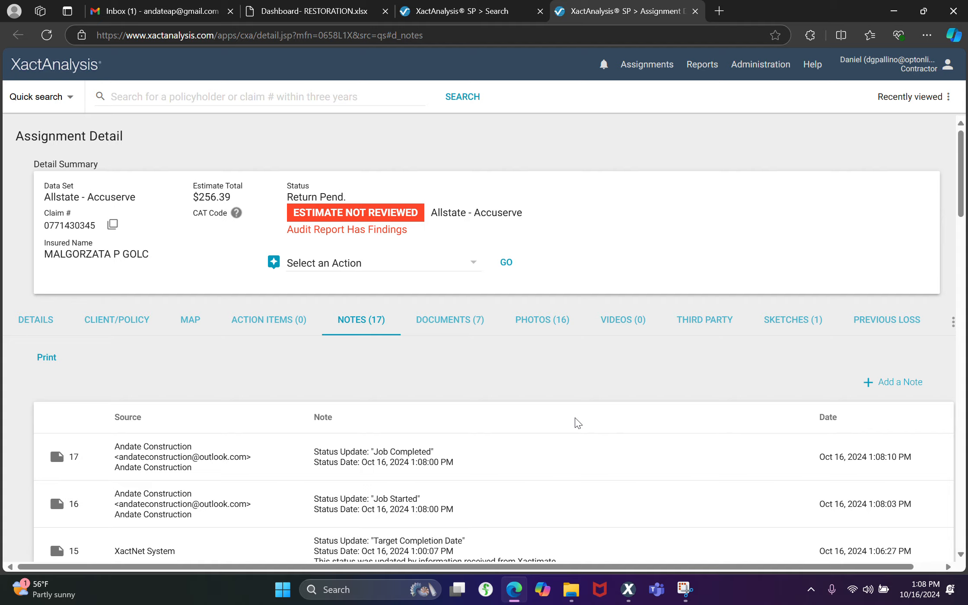
scroll(578, 422, down, 5)
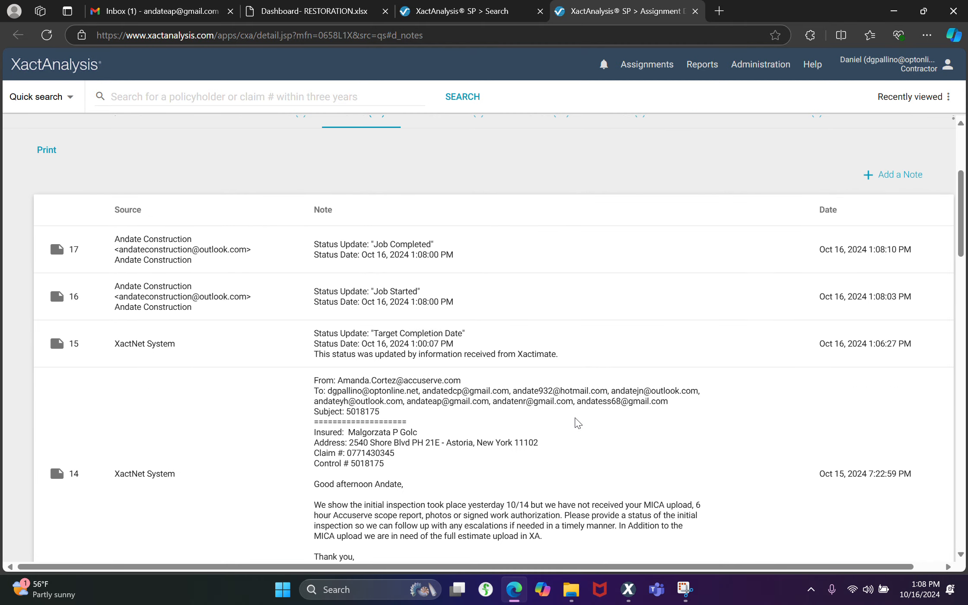